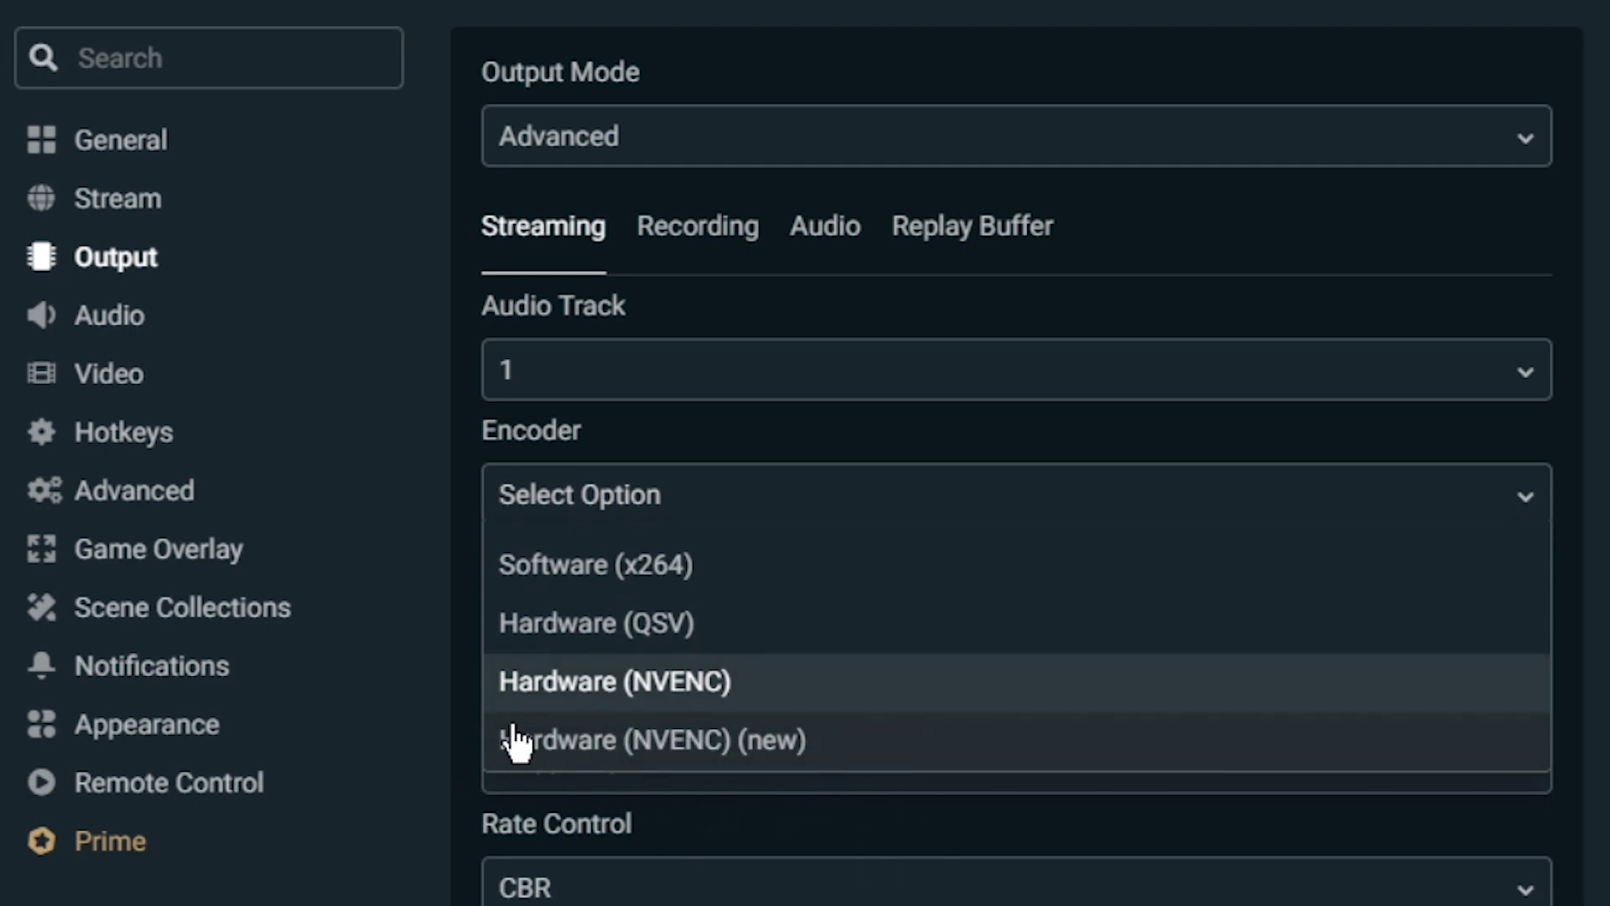
# Set the streaming encoder to Hardware (NVENC) and the rescaled output resolution to 1280x720.
pyautogui.click(629, 689)
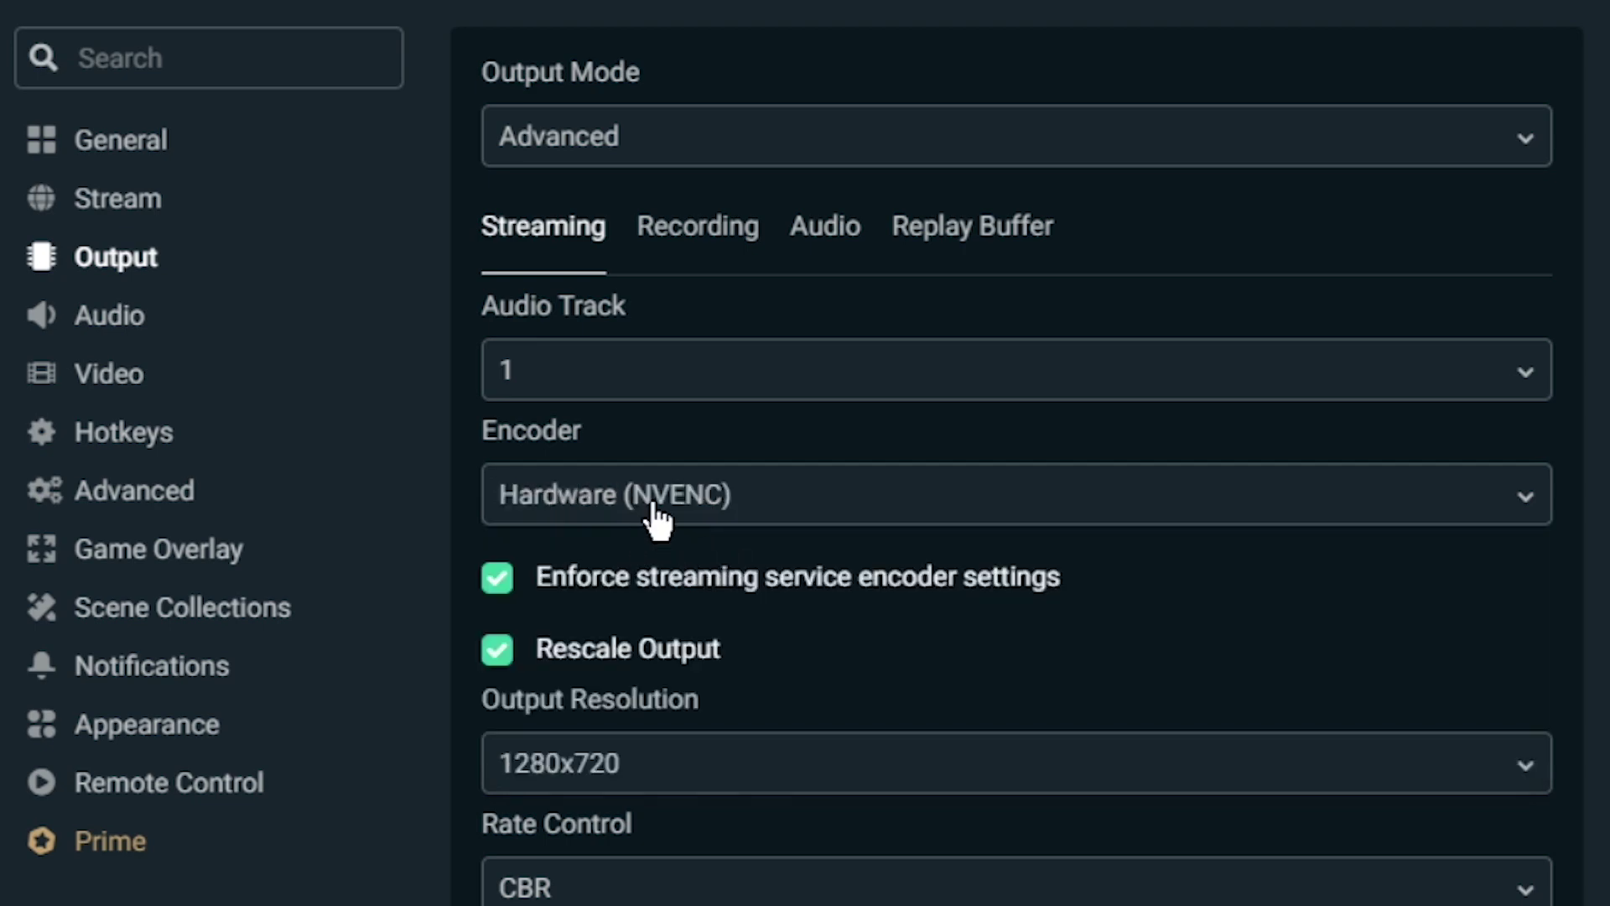
pyautogui.click(744, 491)
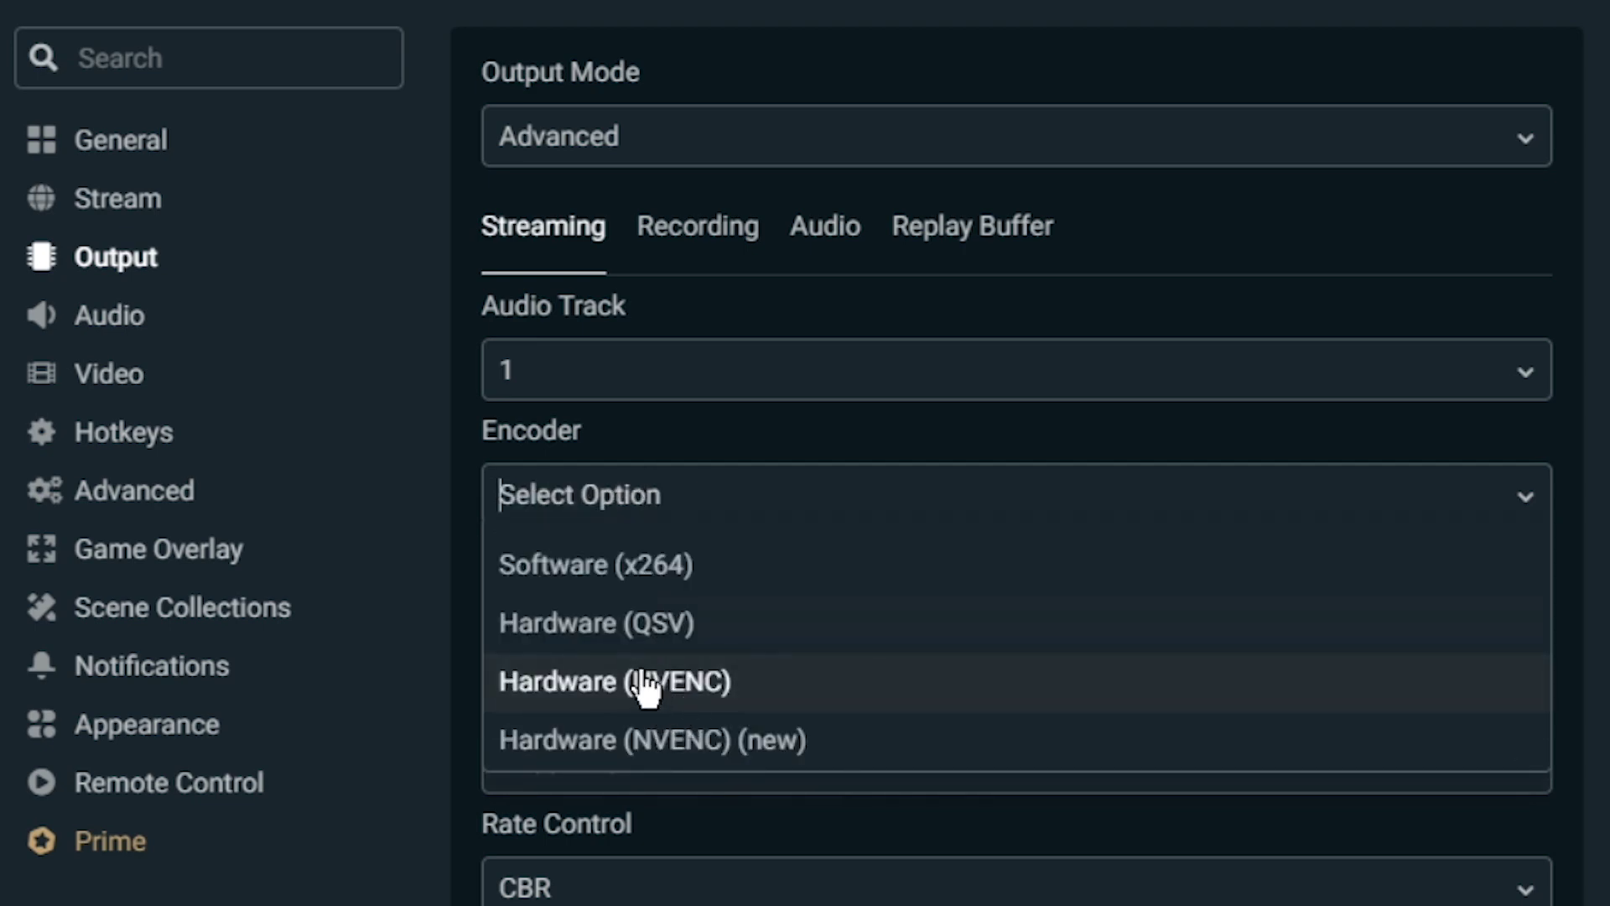
pyautogui.click(644, 680)
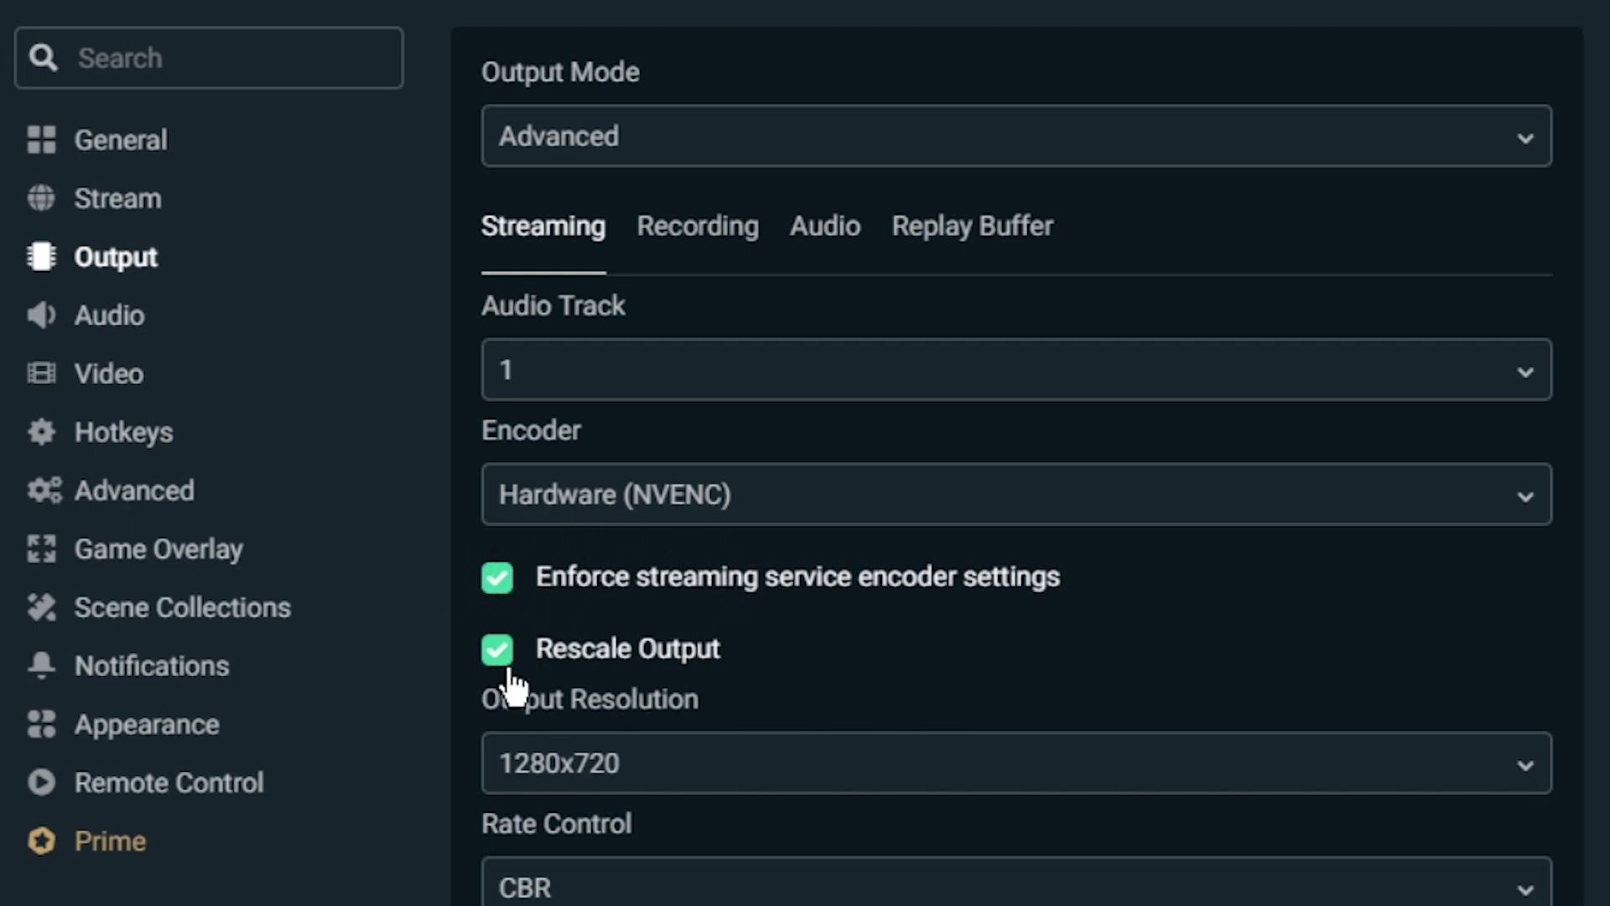
pyautogui.scroll(-3, 654, 730)
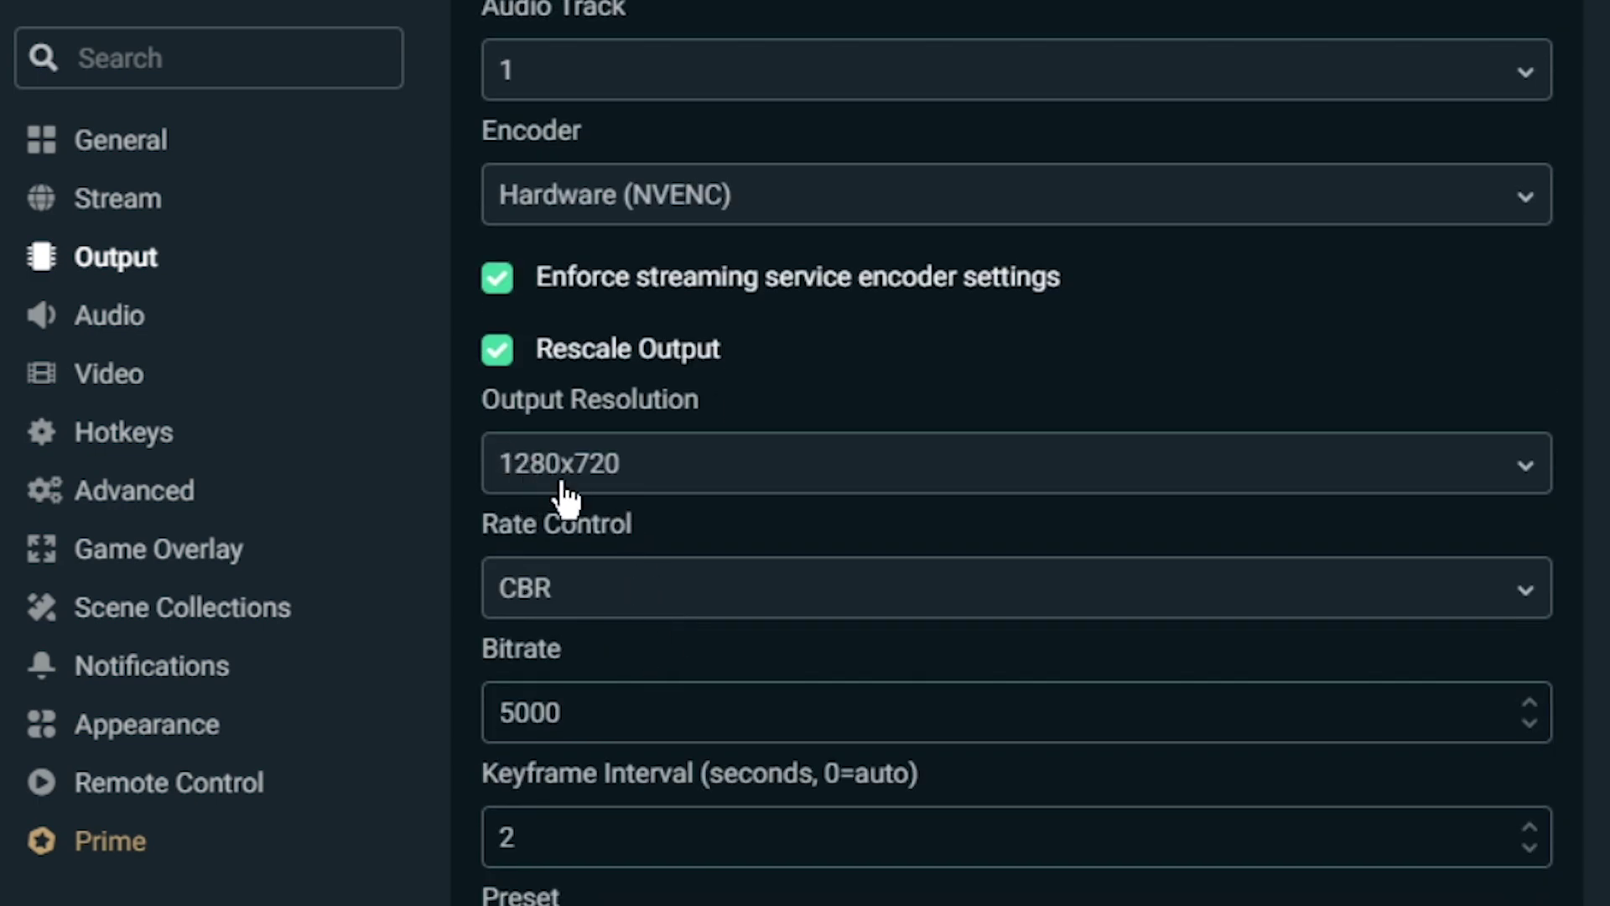
pyautogui.click(639, 475)
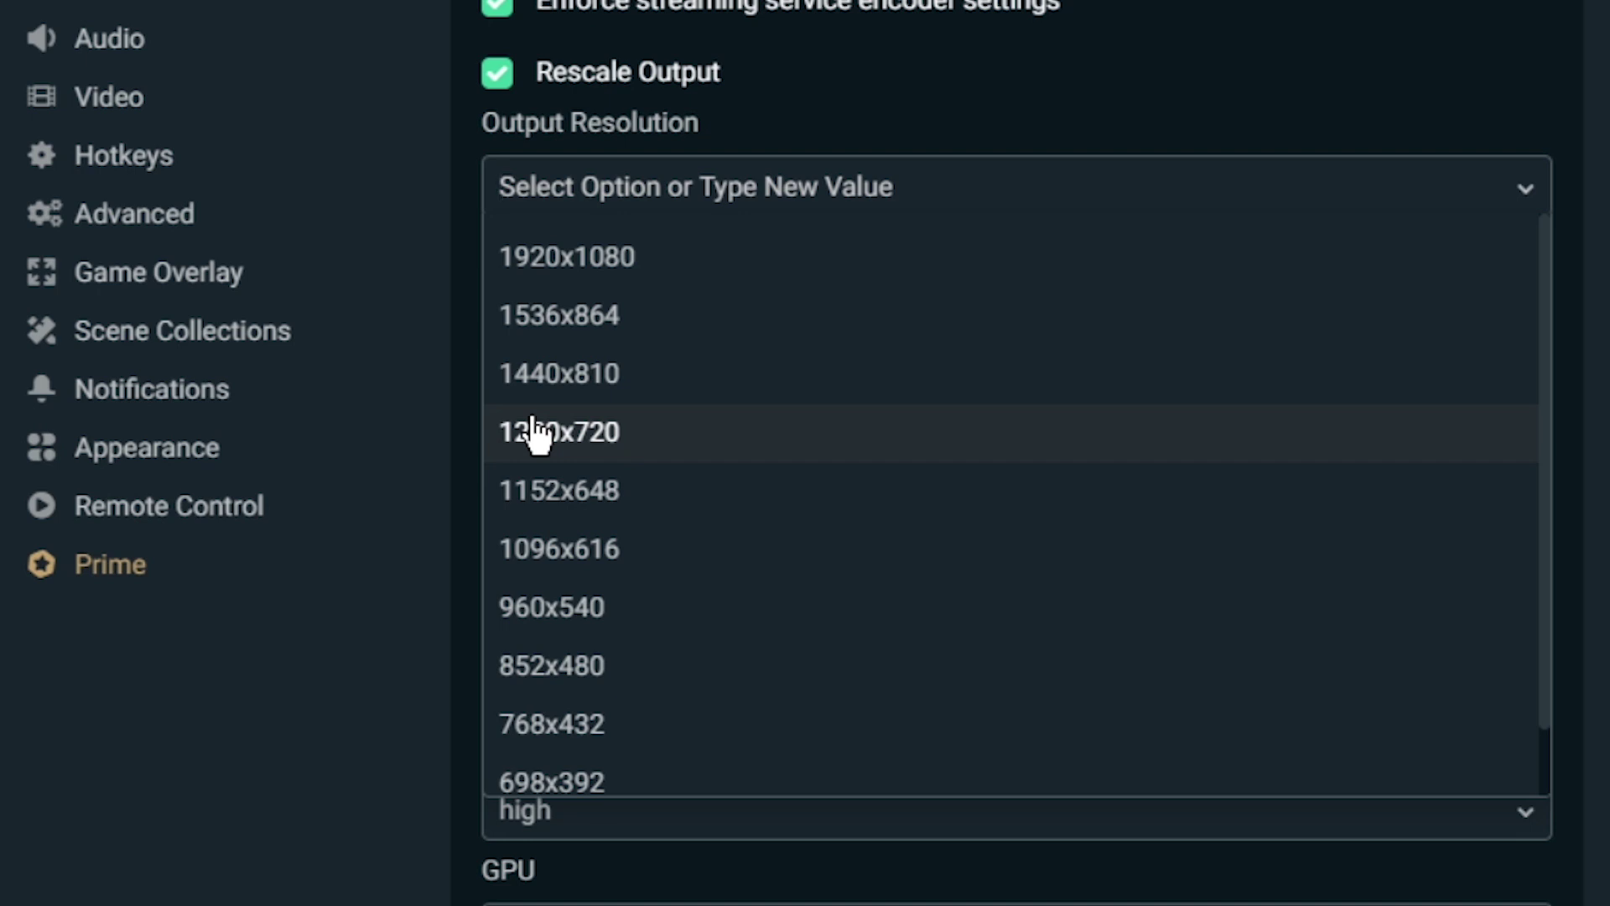
pyautogui.click(537, 432)
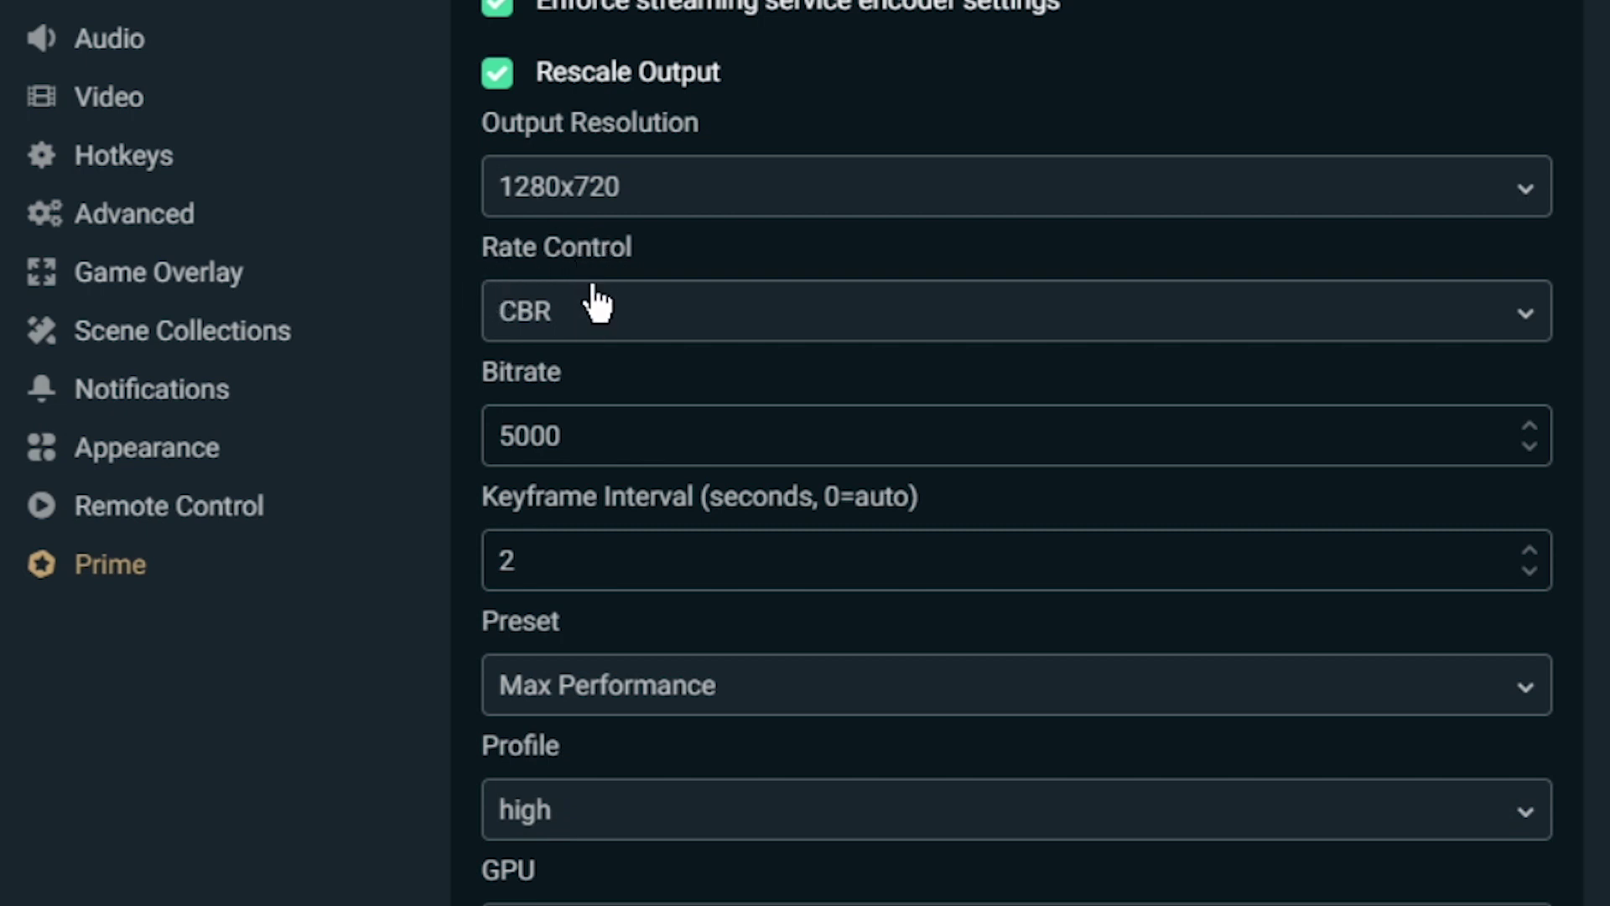
# Try a streaming bitrate of 3500 and restore it to 5000.
pyautogui.moveTo(607, 422); pyautogui.dragTo(413, 450)
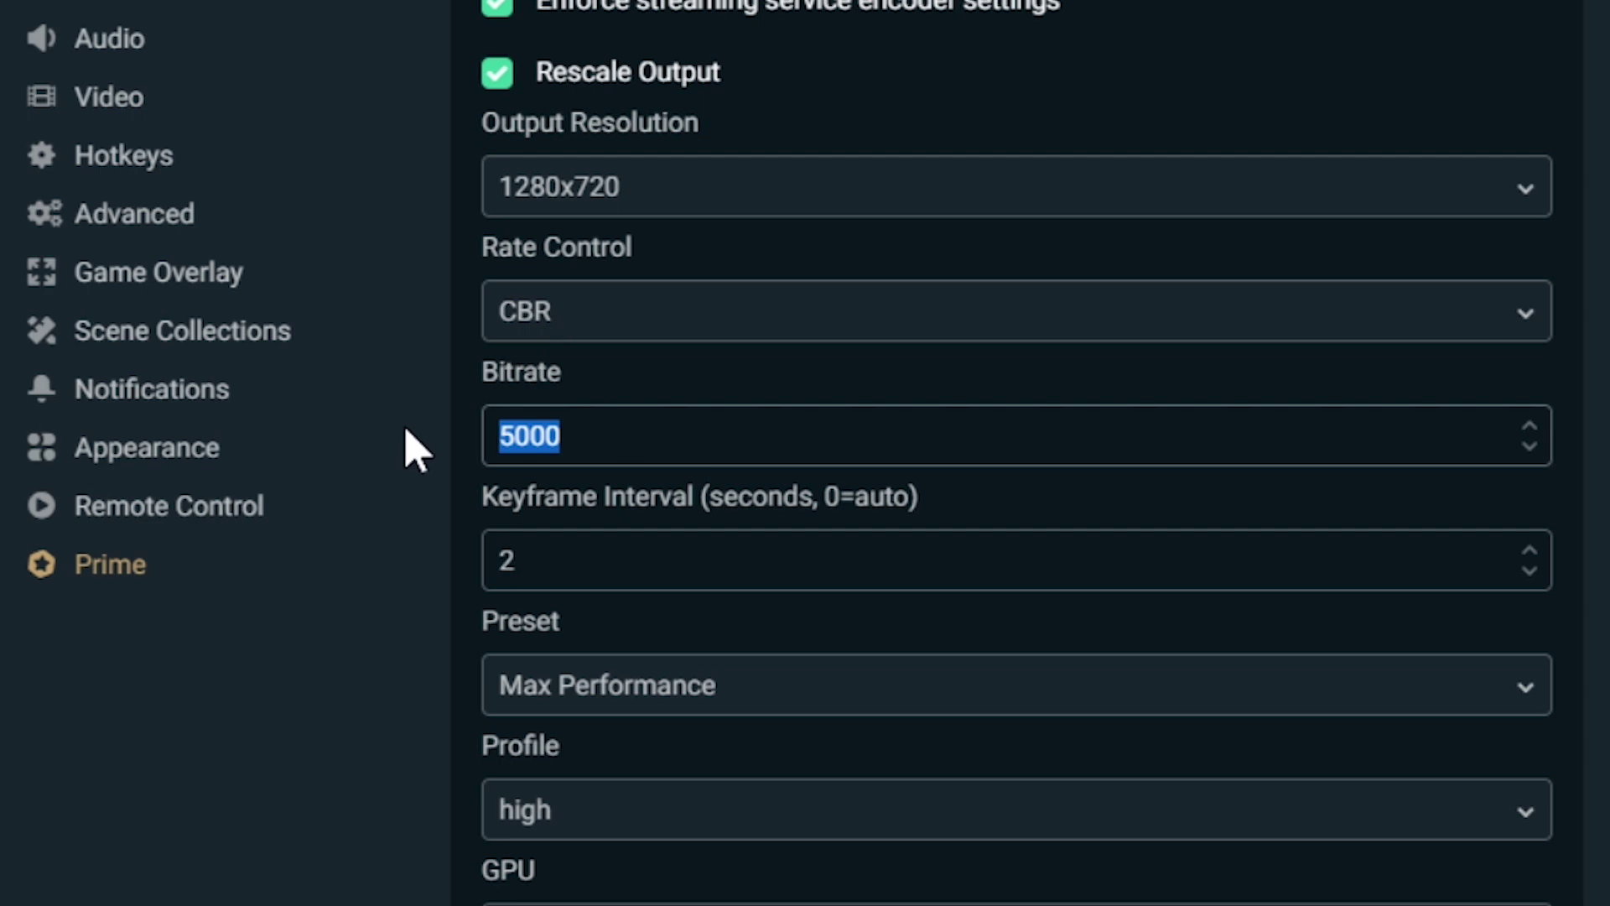
pyautogui.write('3500')
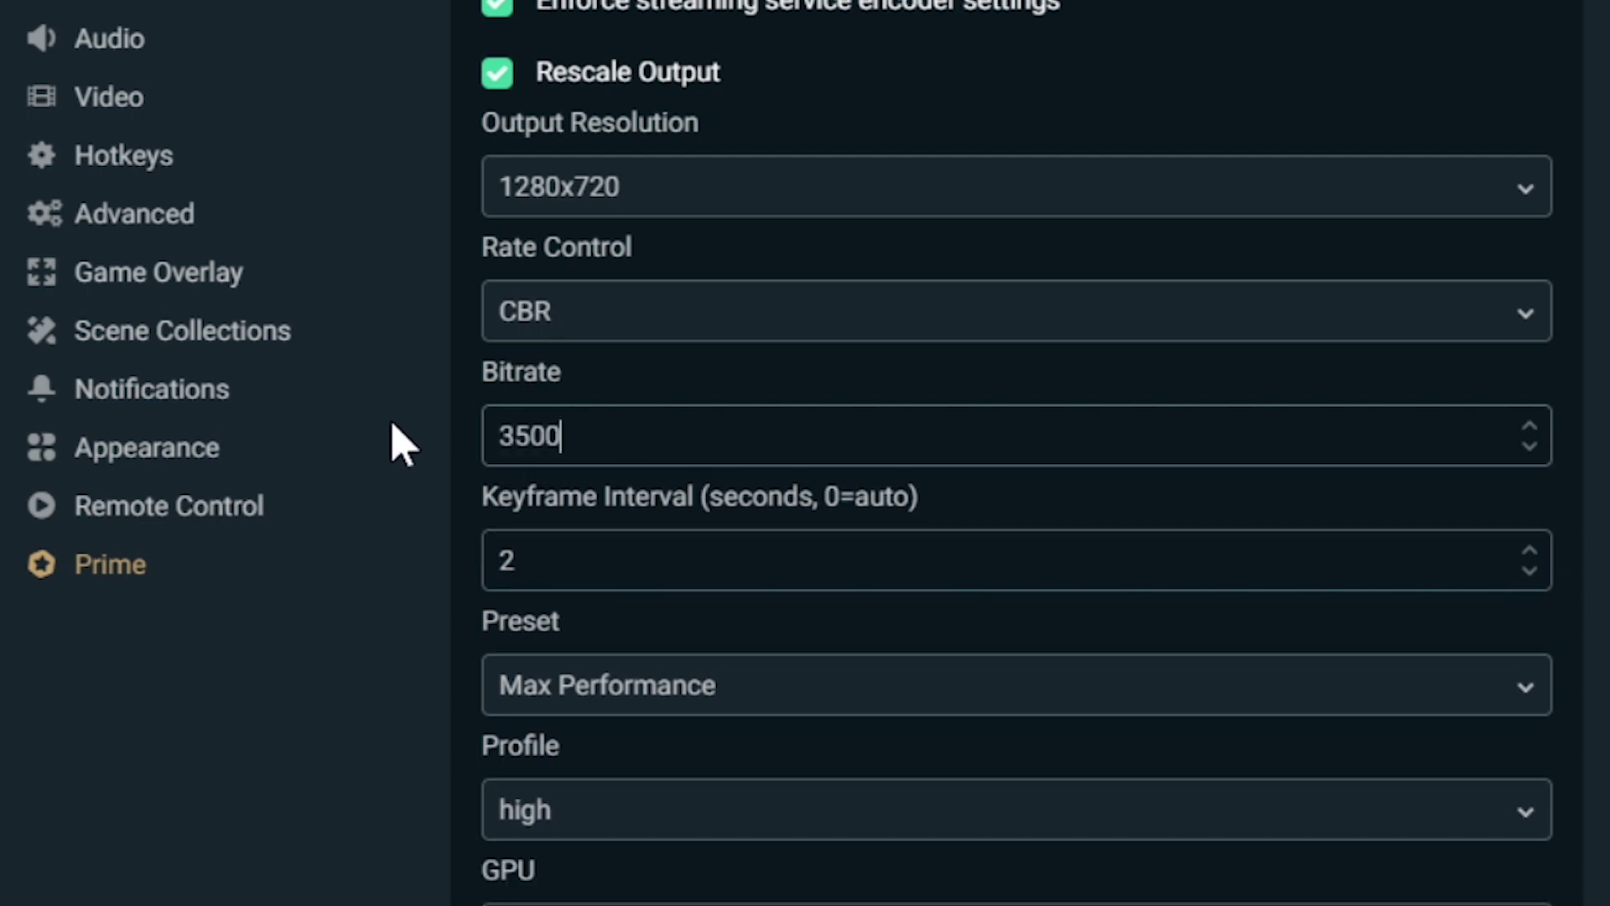
pyautogui.moveTo(568, 424); pyautogui.dragTo(370, 470)
pyautogui.click(598, 438)
pyautogui.press('BackSpace')
pyautogui.press('BackSpace')
pyautogui.press('BackSpace')
pyautogui.press('BackSpace')
pyautogui.write('500')
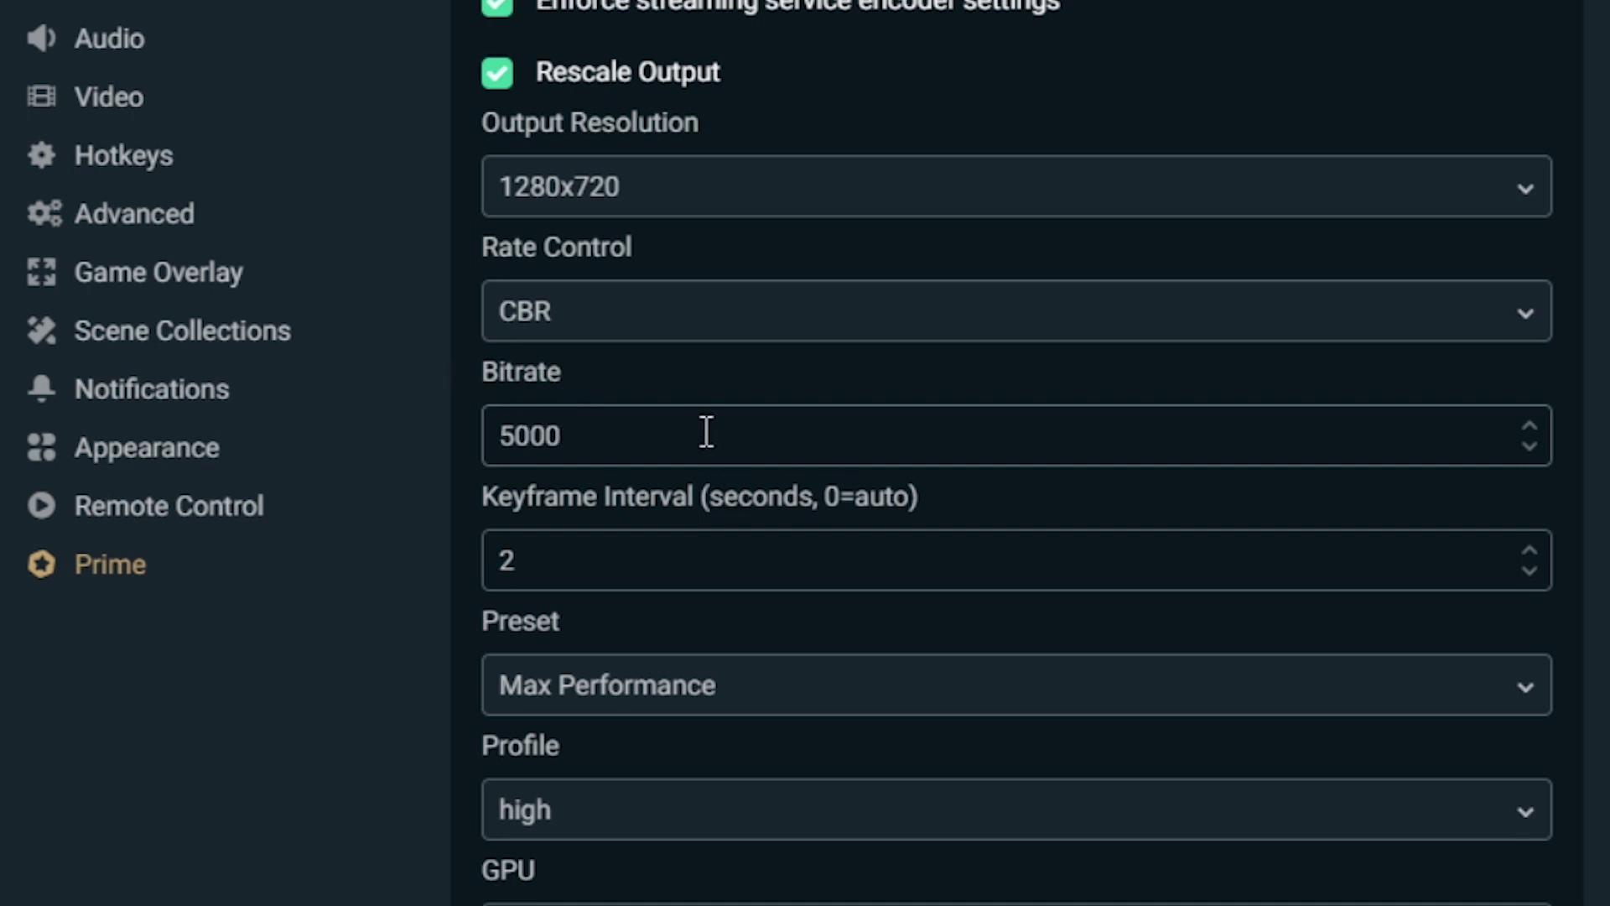
# Set the streaming bitrate to 3500.
pyautogui.moveTo(683, 429); pyautogui.dragTo(486, 402)
pyautogui.write('3500')
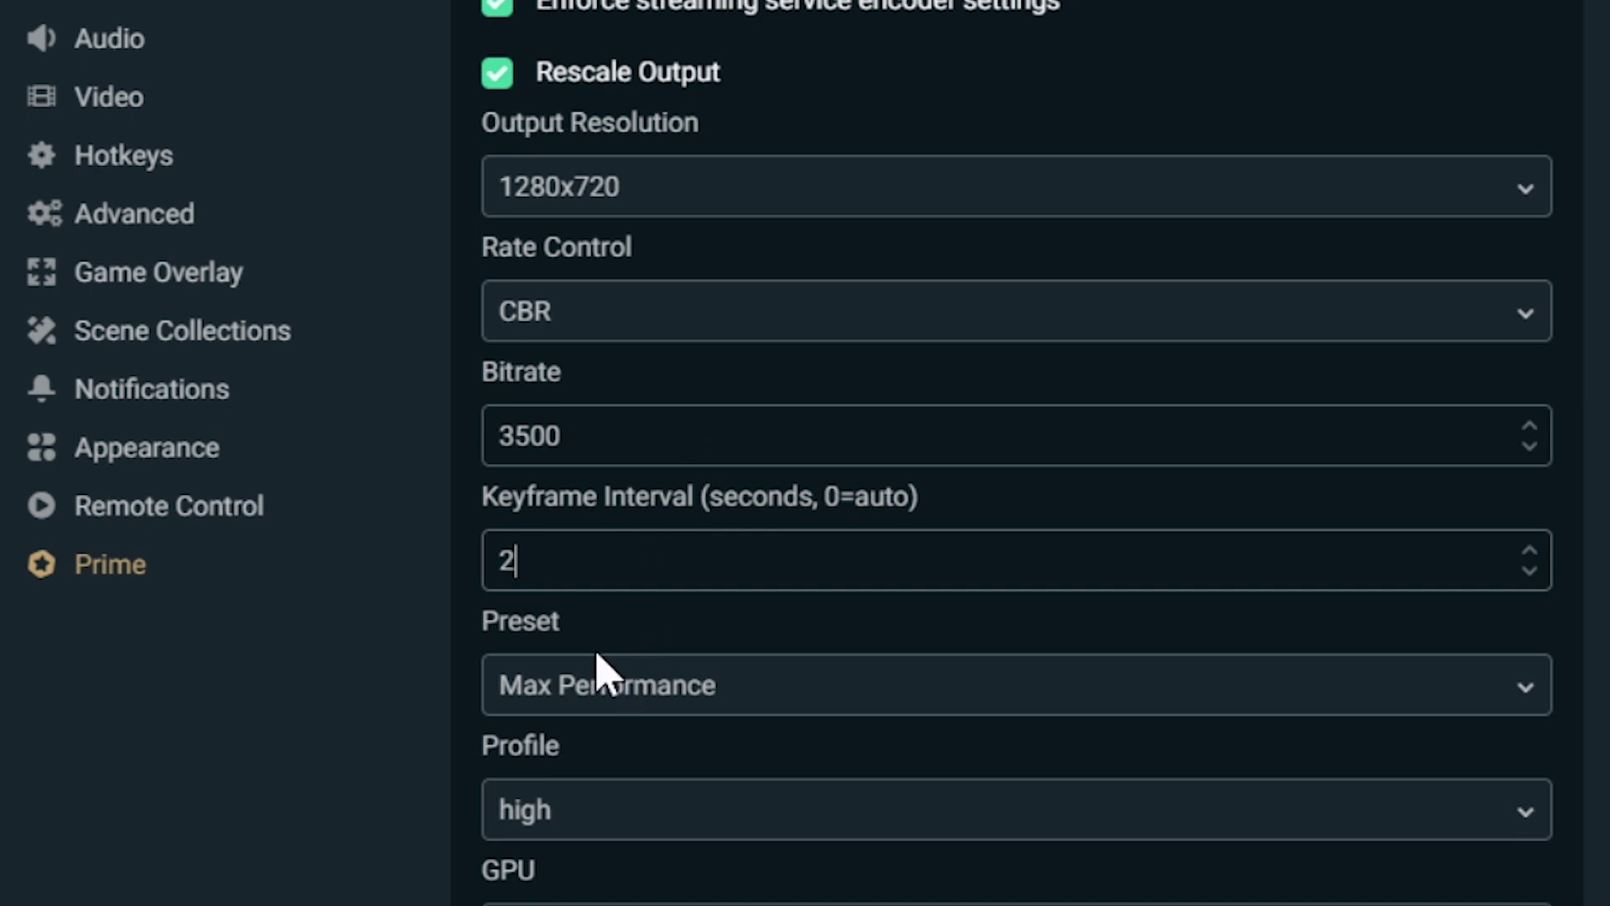
pyautogui.click(607, 700)
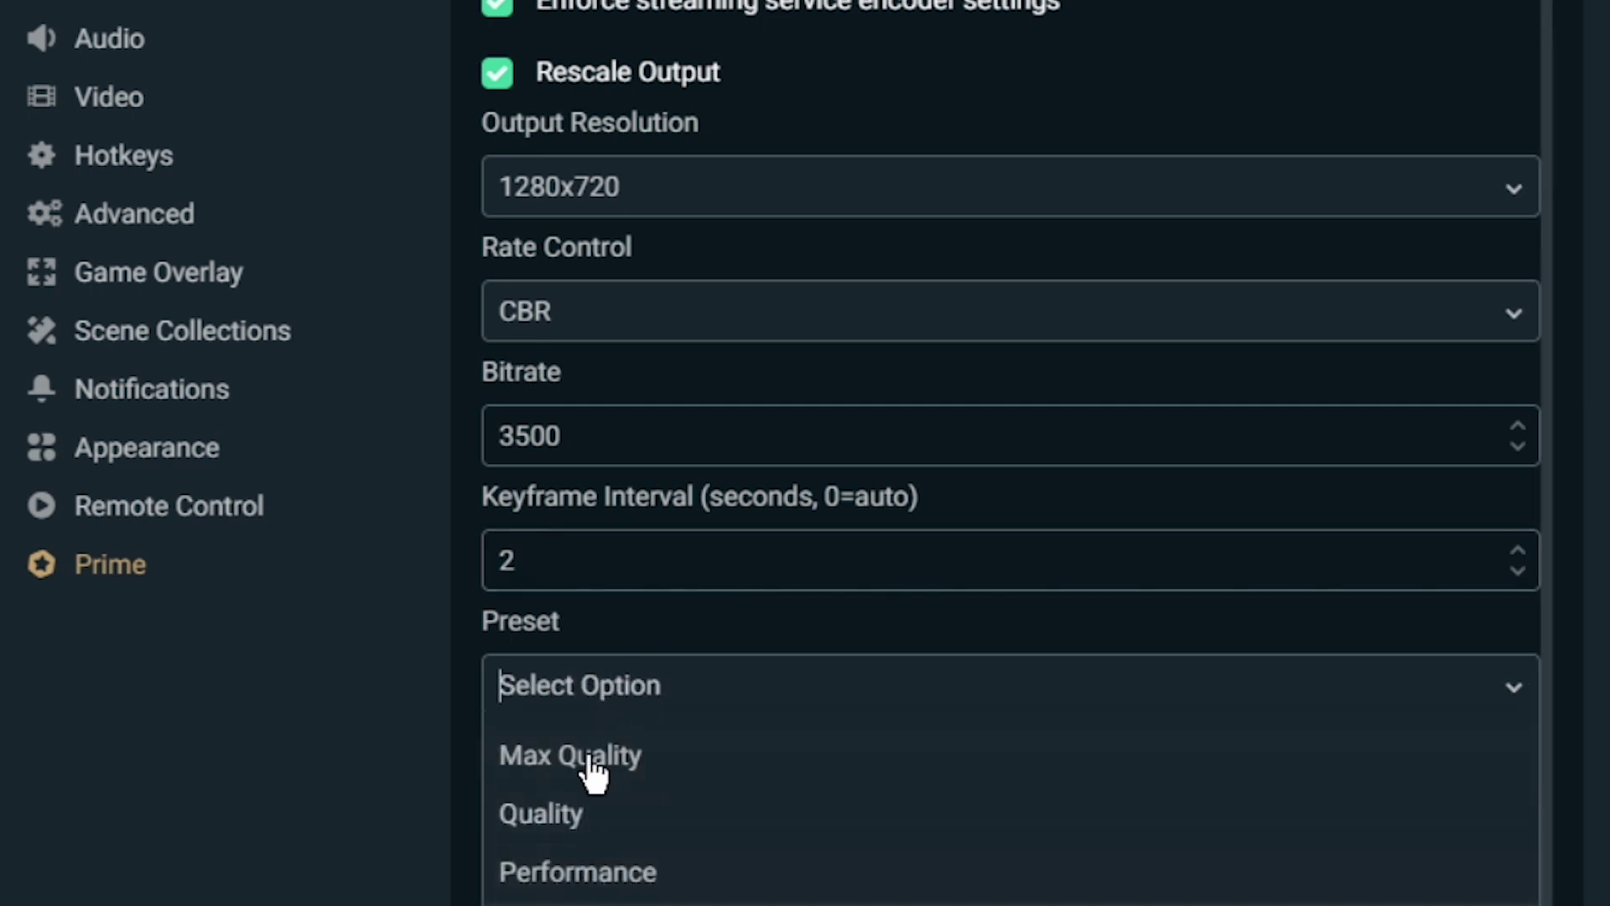
pyautogui.click(593, 708)
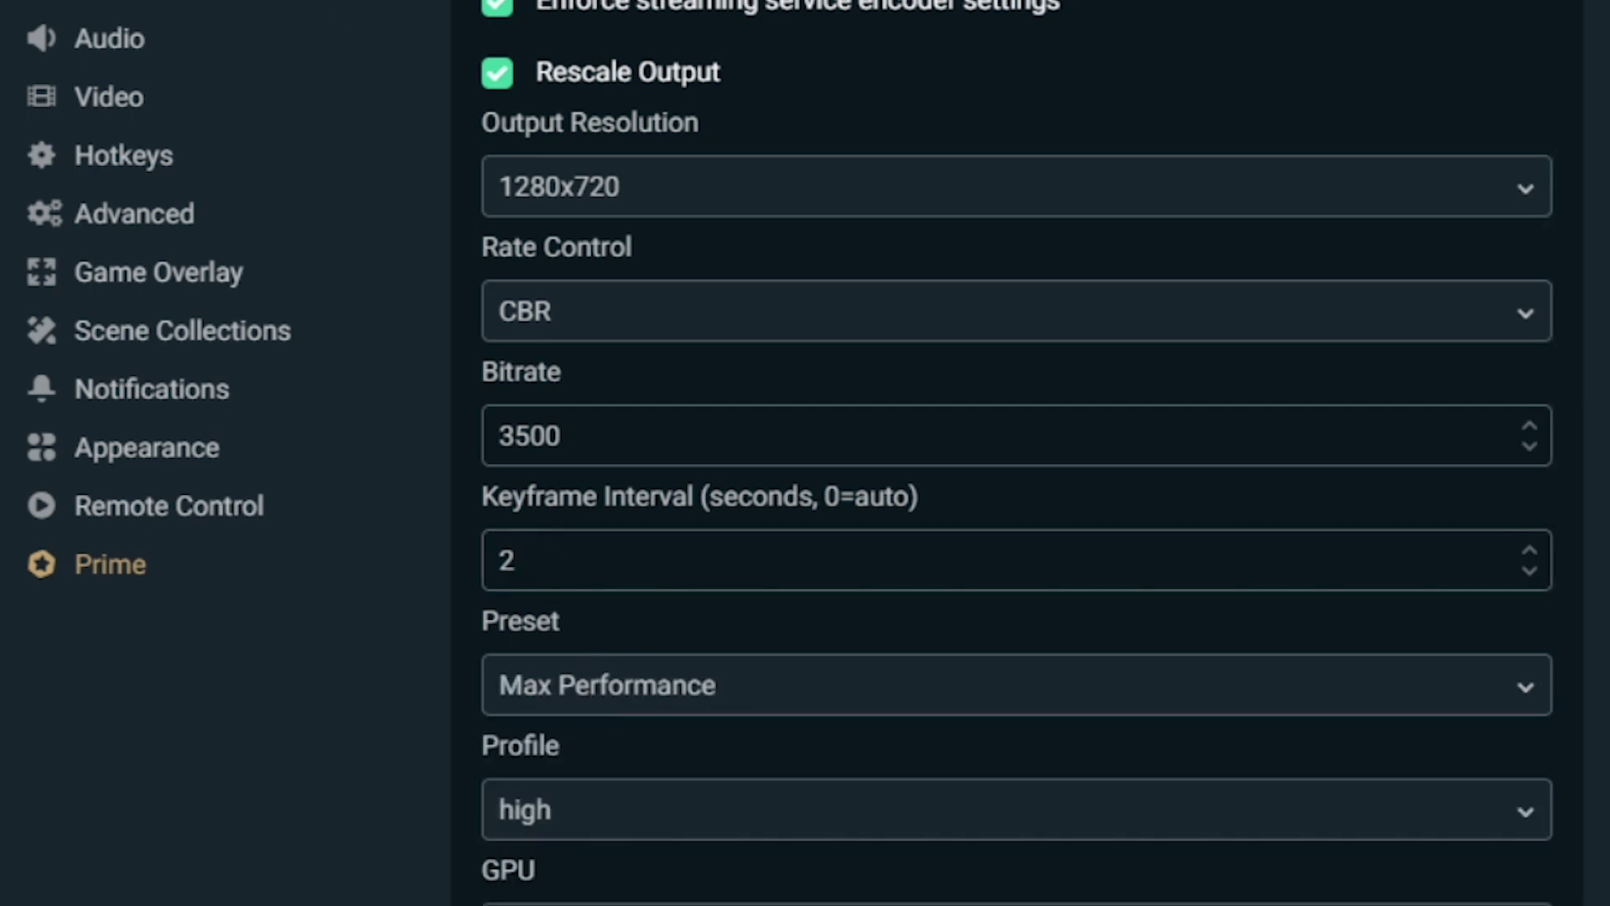
pyautogui.click(585, 815)
pyautogui.click(564, 876)
# In the video settings, choose 1280x720 as the output (scaled) resolution.
pyautogui.click(107, 99)
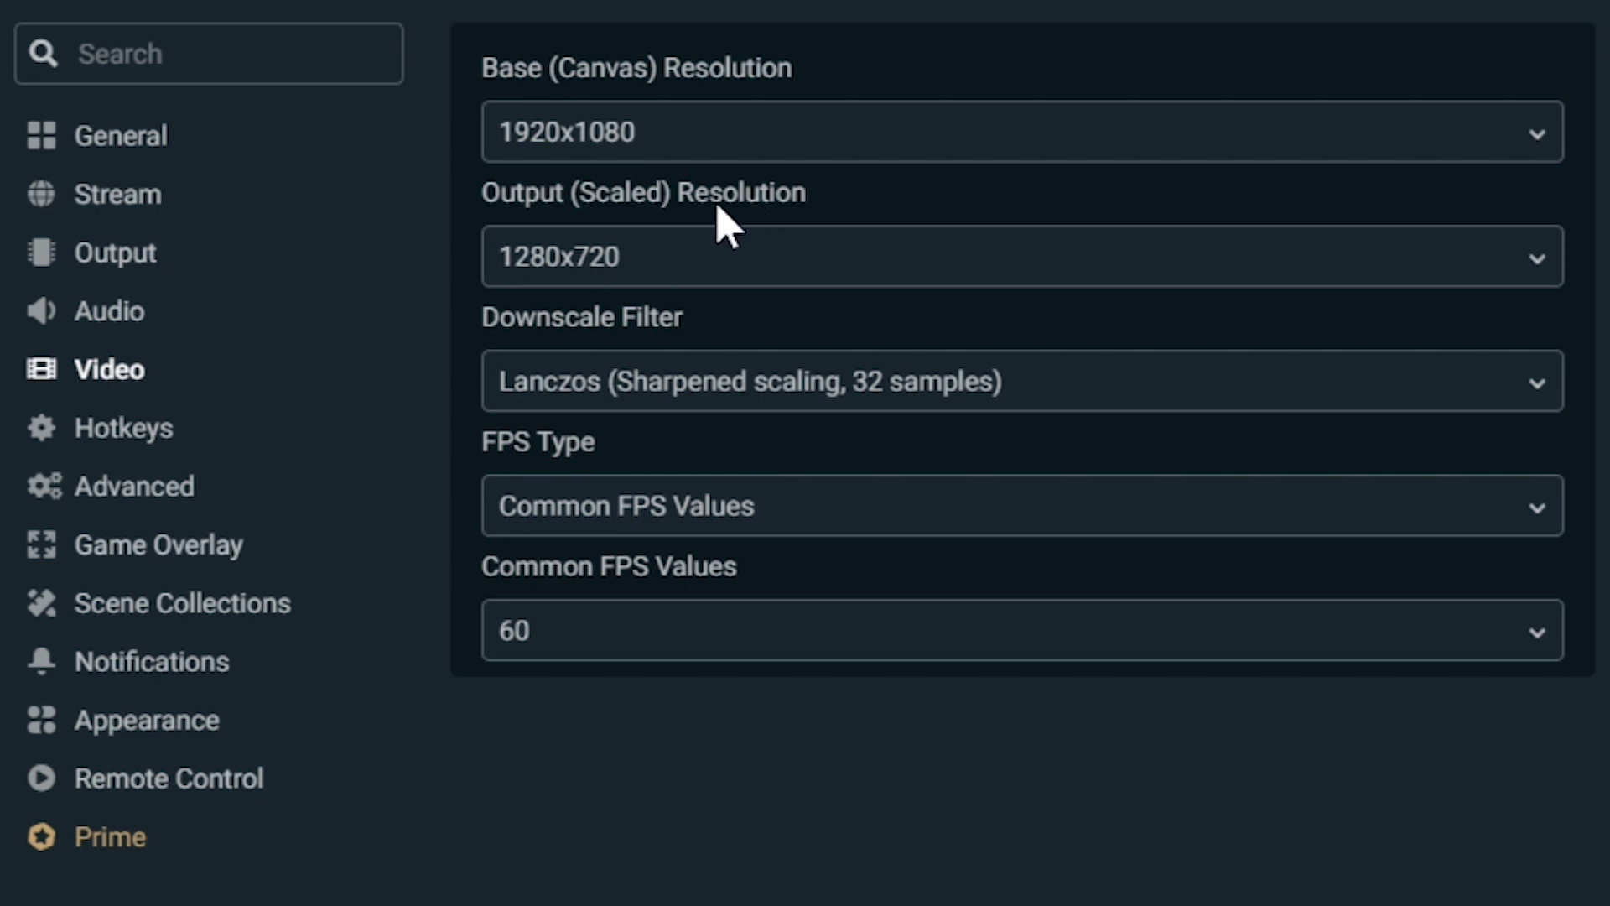
pyautogui.click(644, 263)
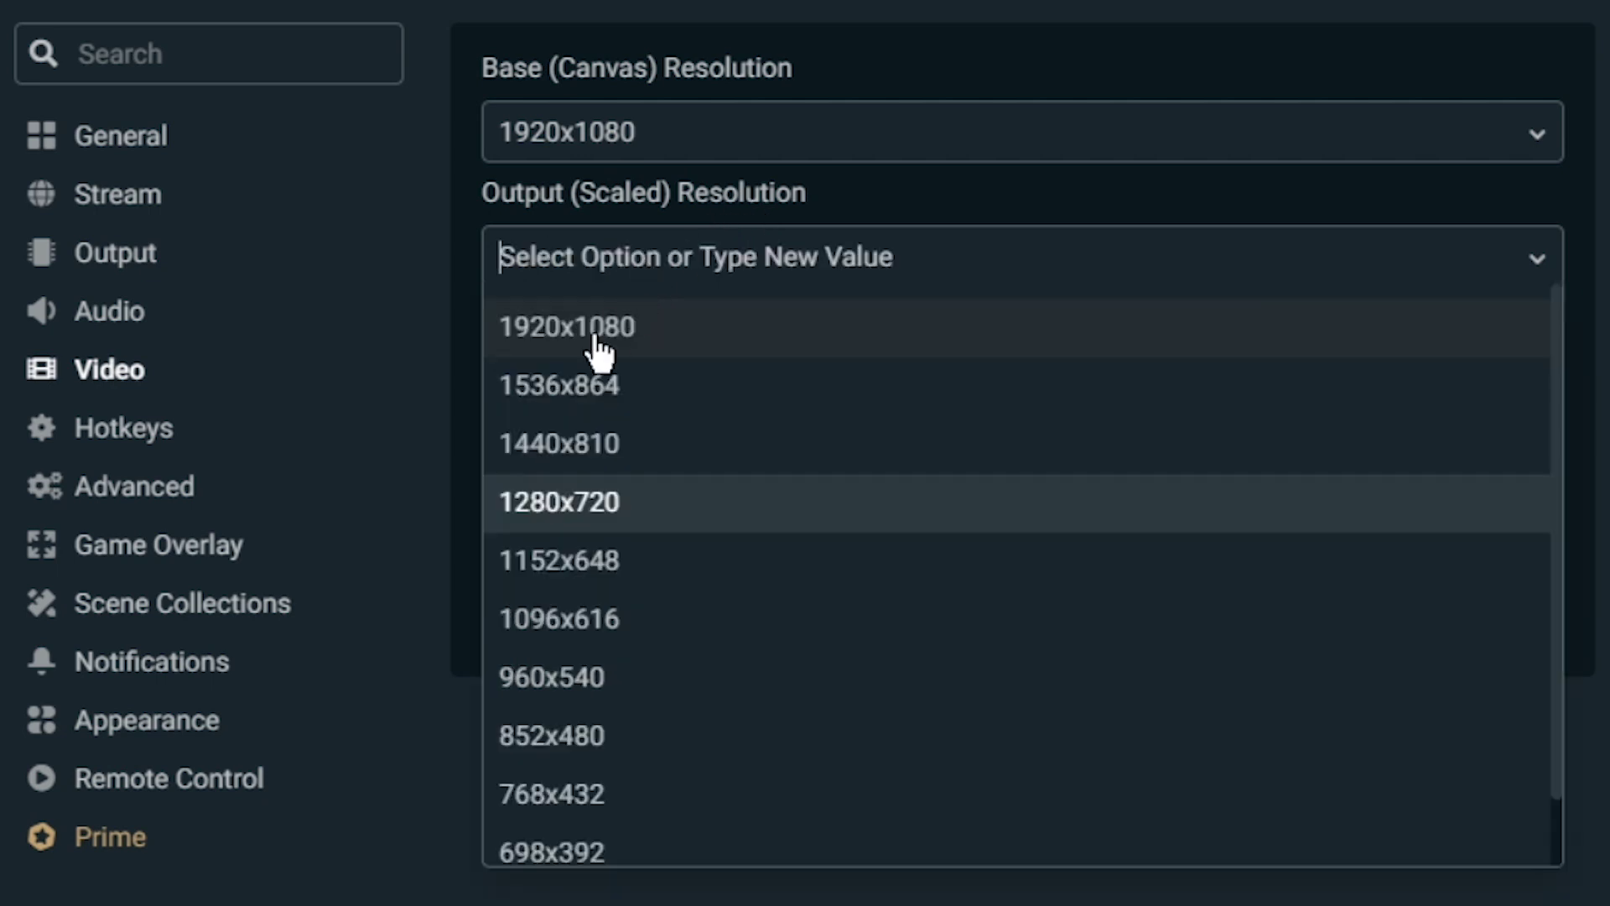
pyautogui.click(547, 511)
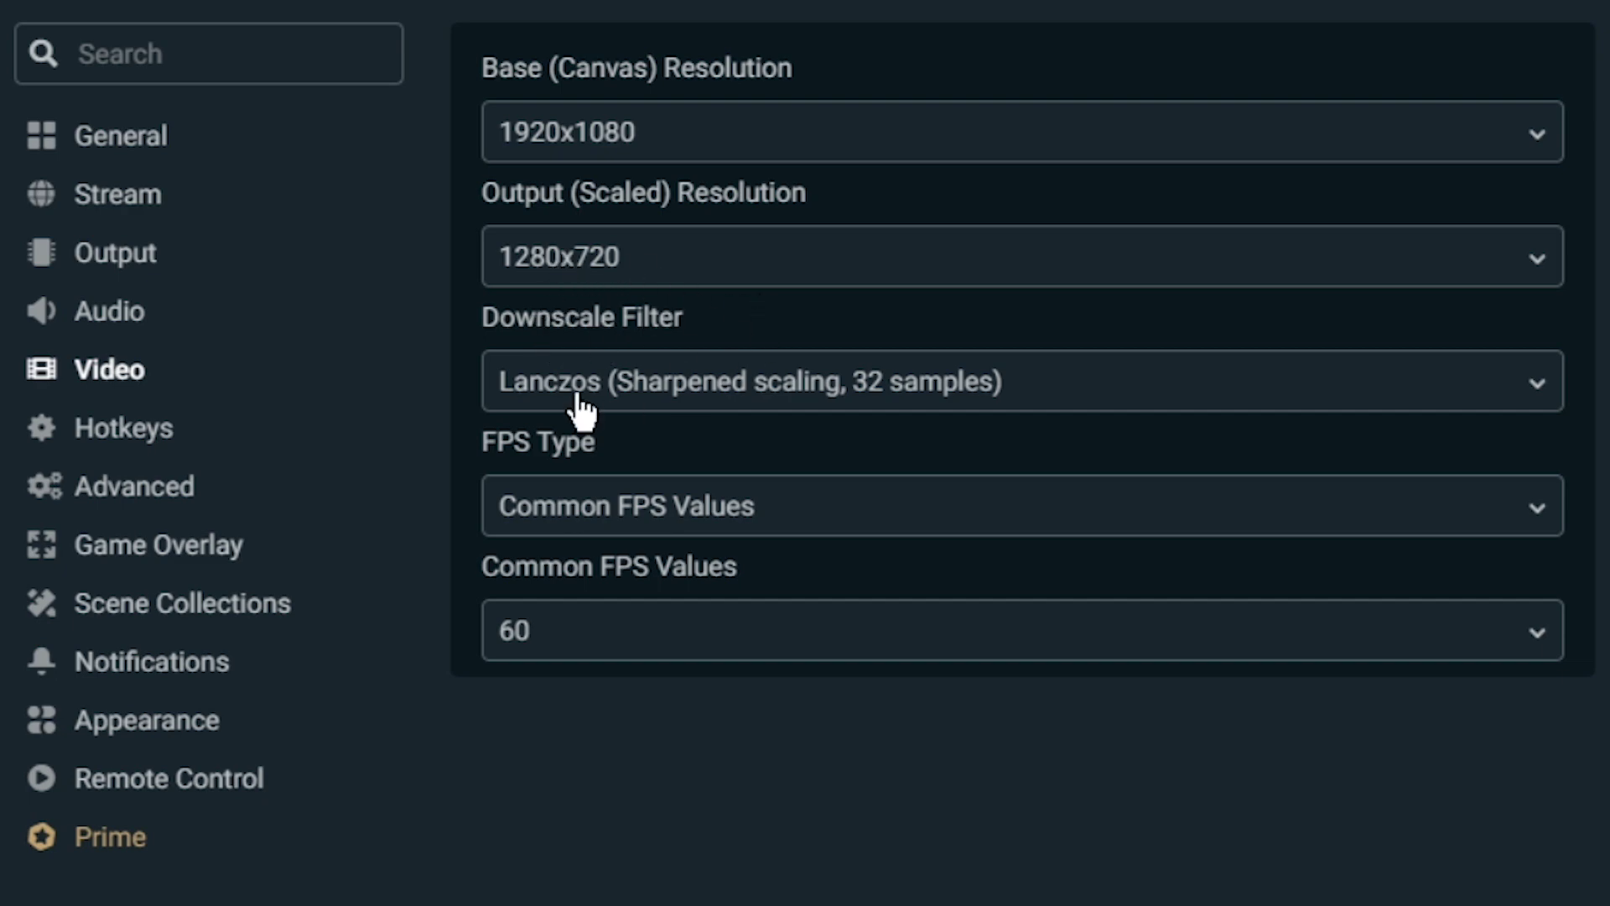
# Try the Bicubic downscale filter and return it to Lanczos (Sharpened scaling, 32 samples).
pyautogui.click(524, 397)
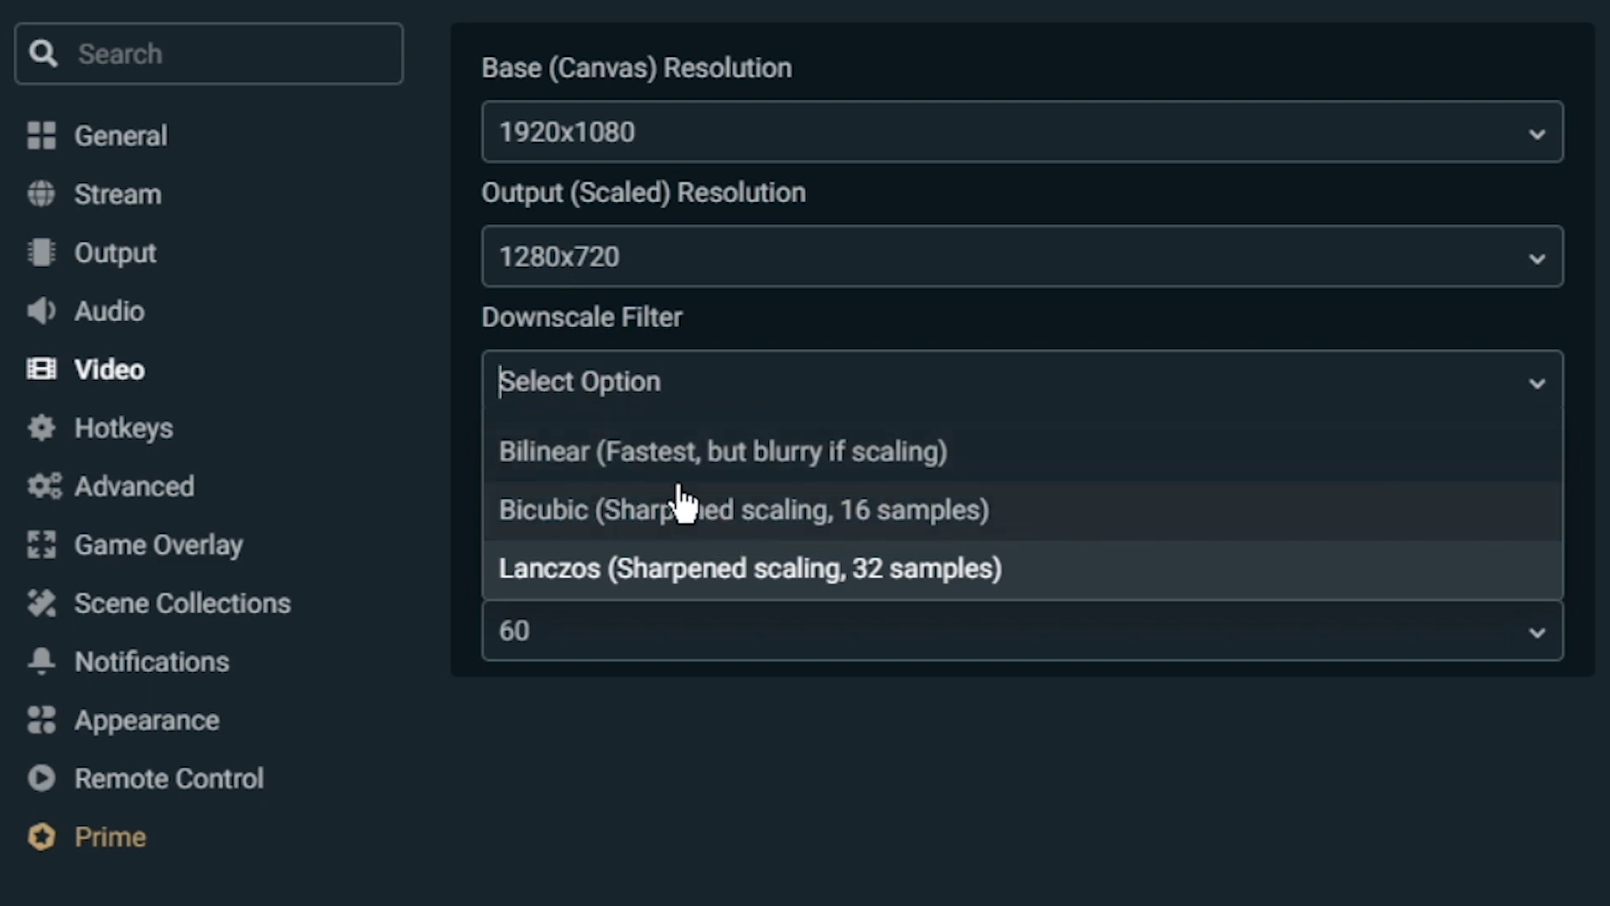
pyautogui.click(709, 510)
pyautogui.click(666, 388)
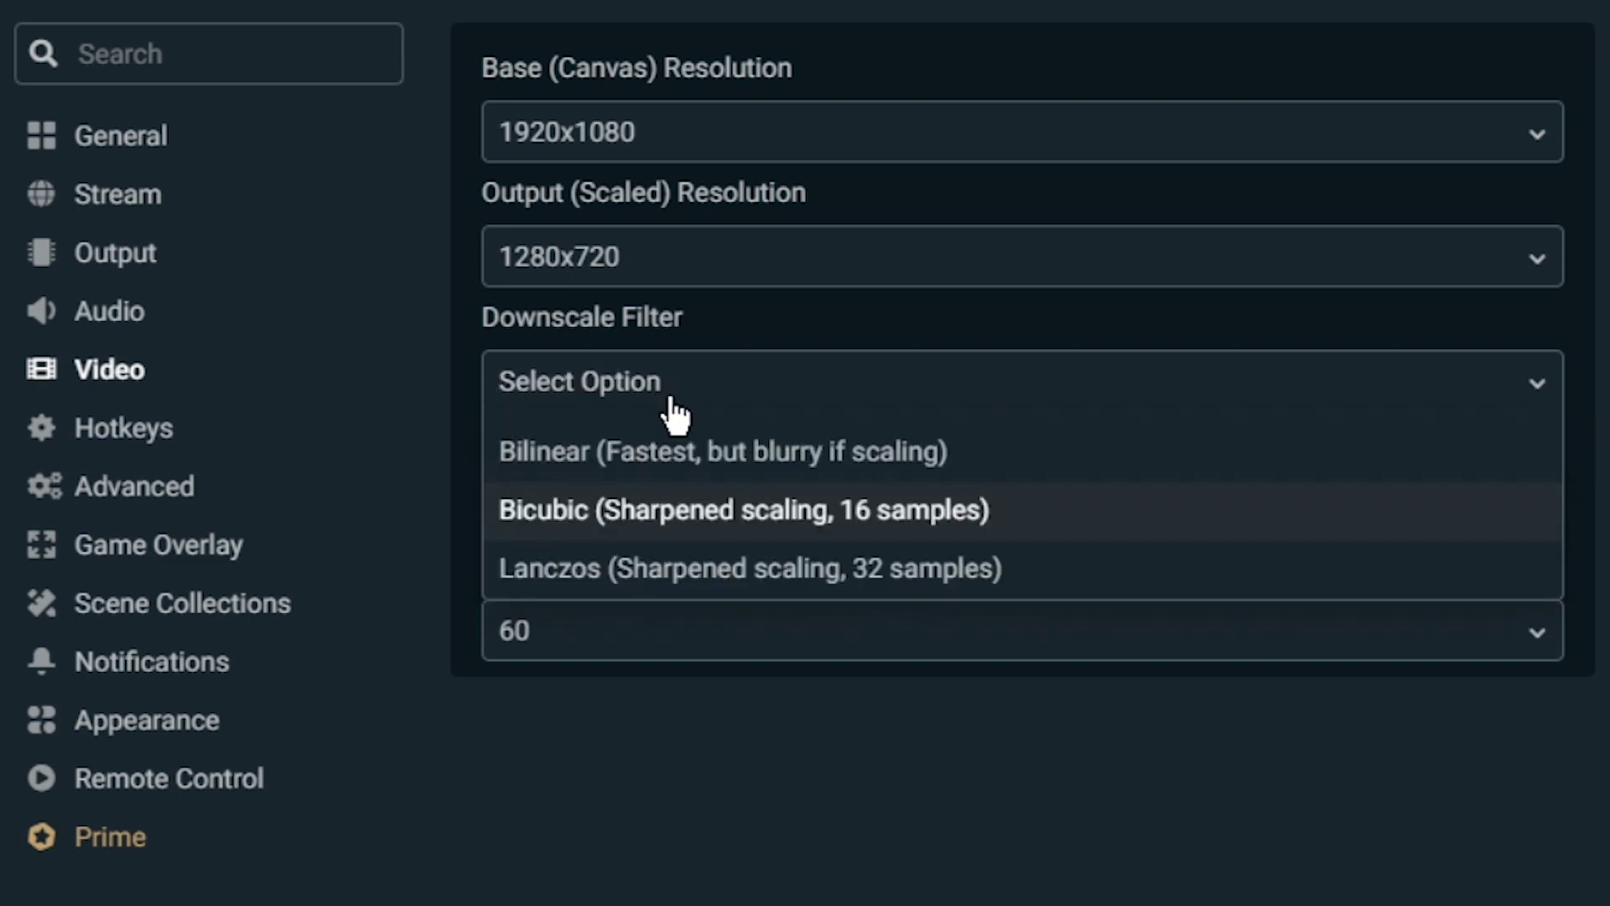
pyautogui.click(686, 567)
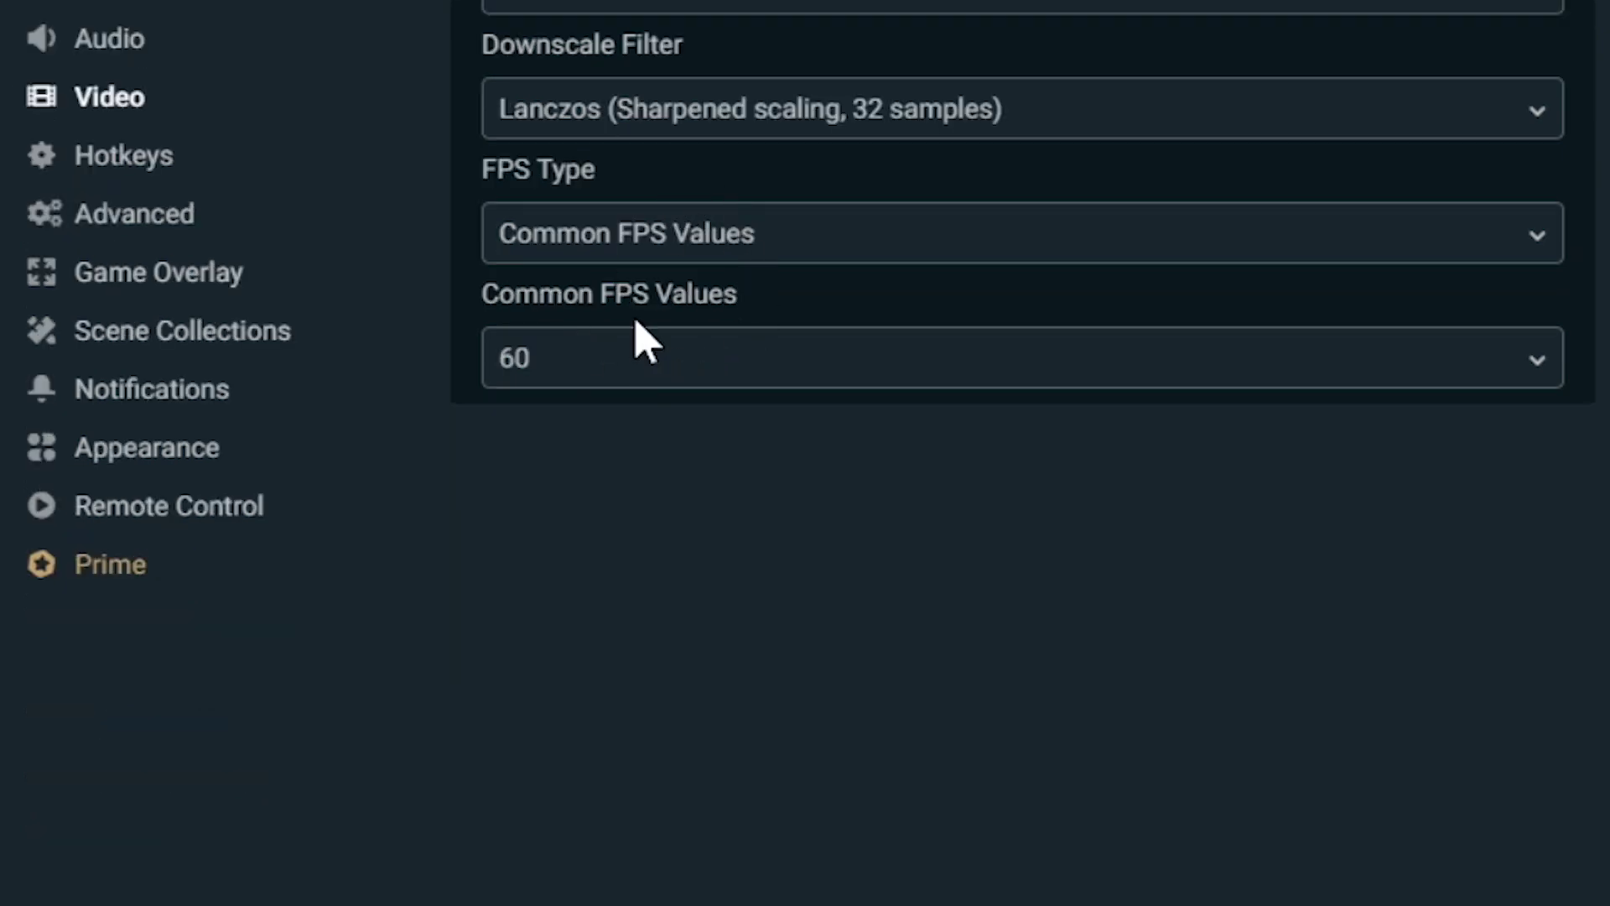
# Try a common FPS value of 30 and return it to 60.
pyautogui.click(644, 359)
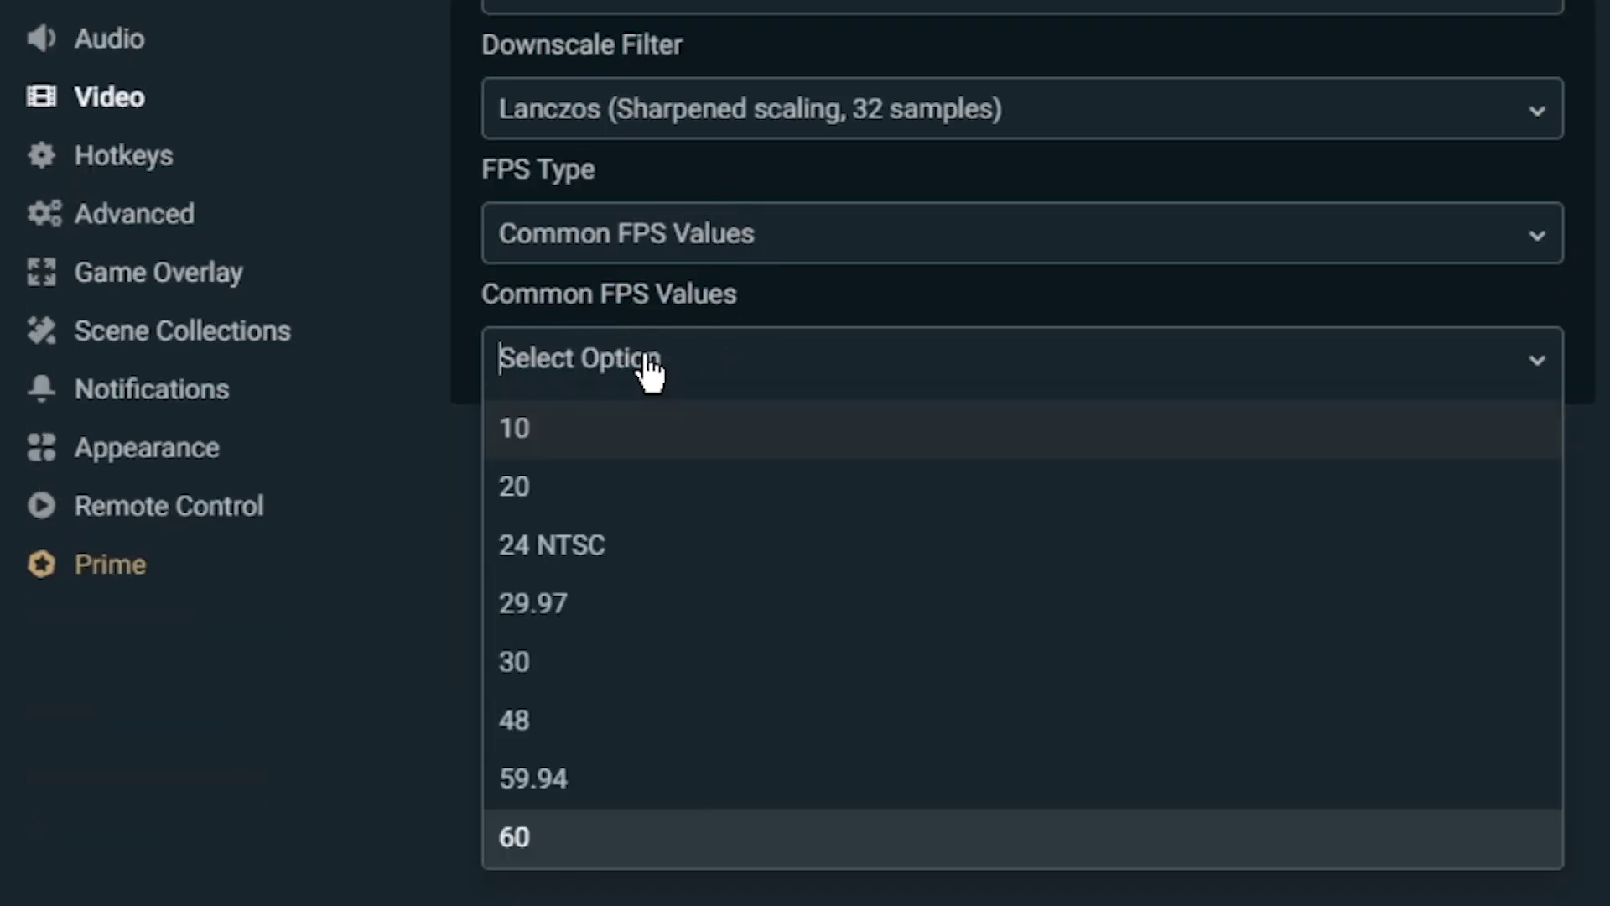
pyautogui.click(516, 671)
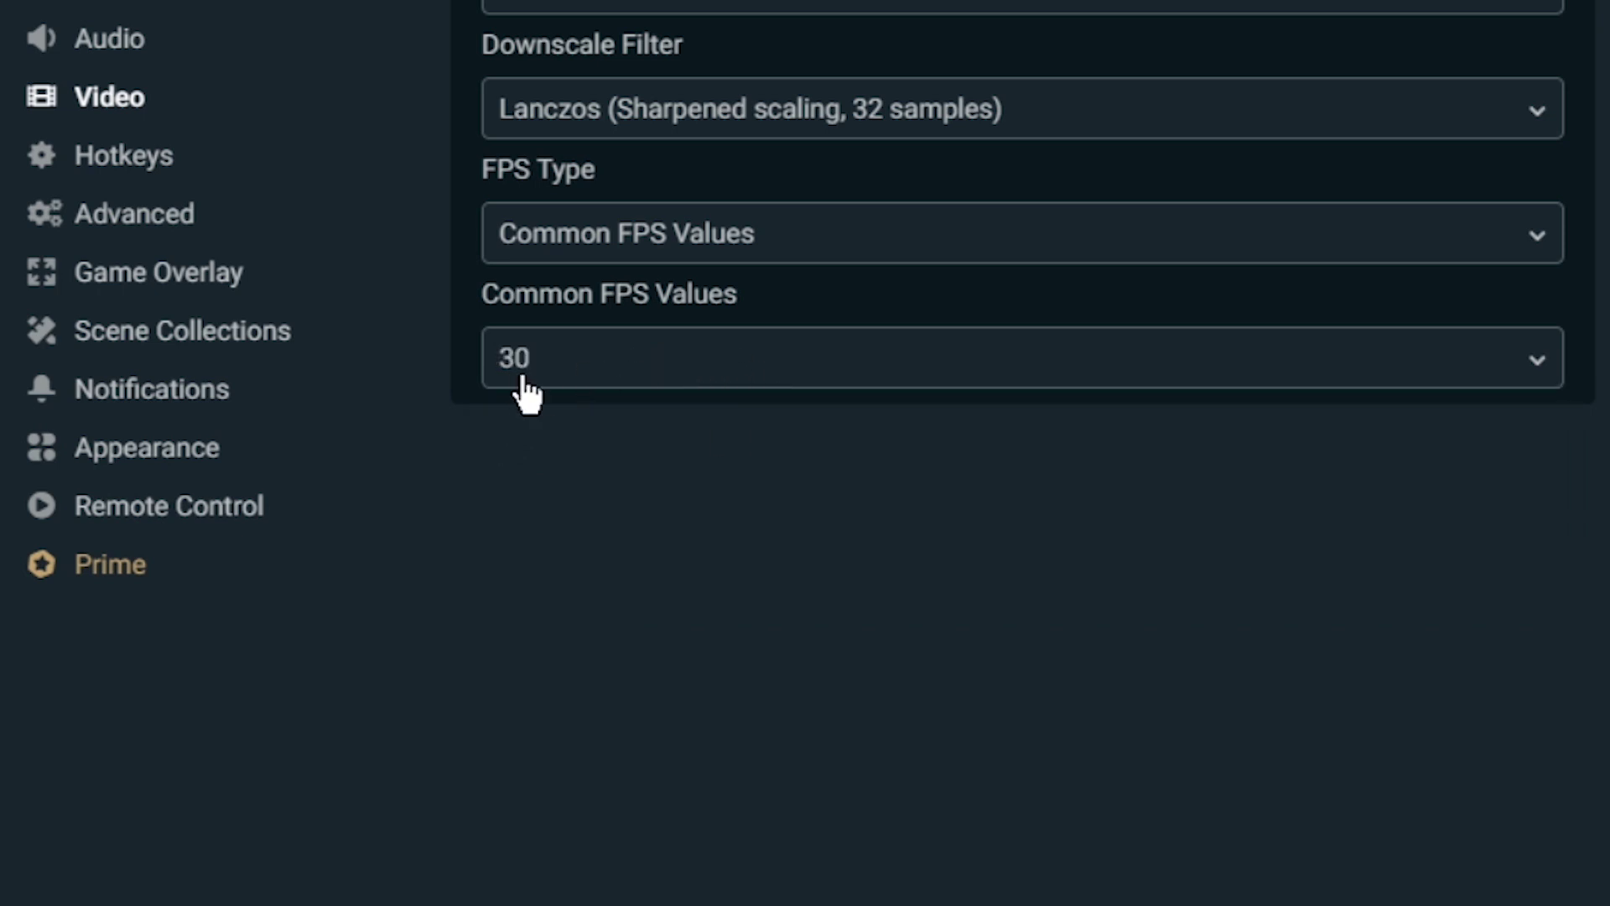
pyautogui.click(661, 388)
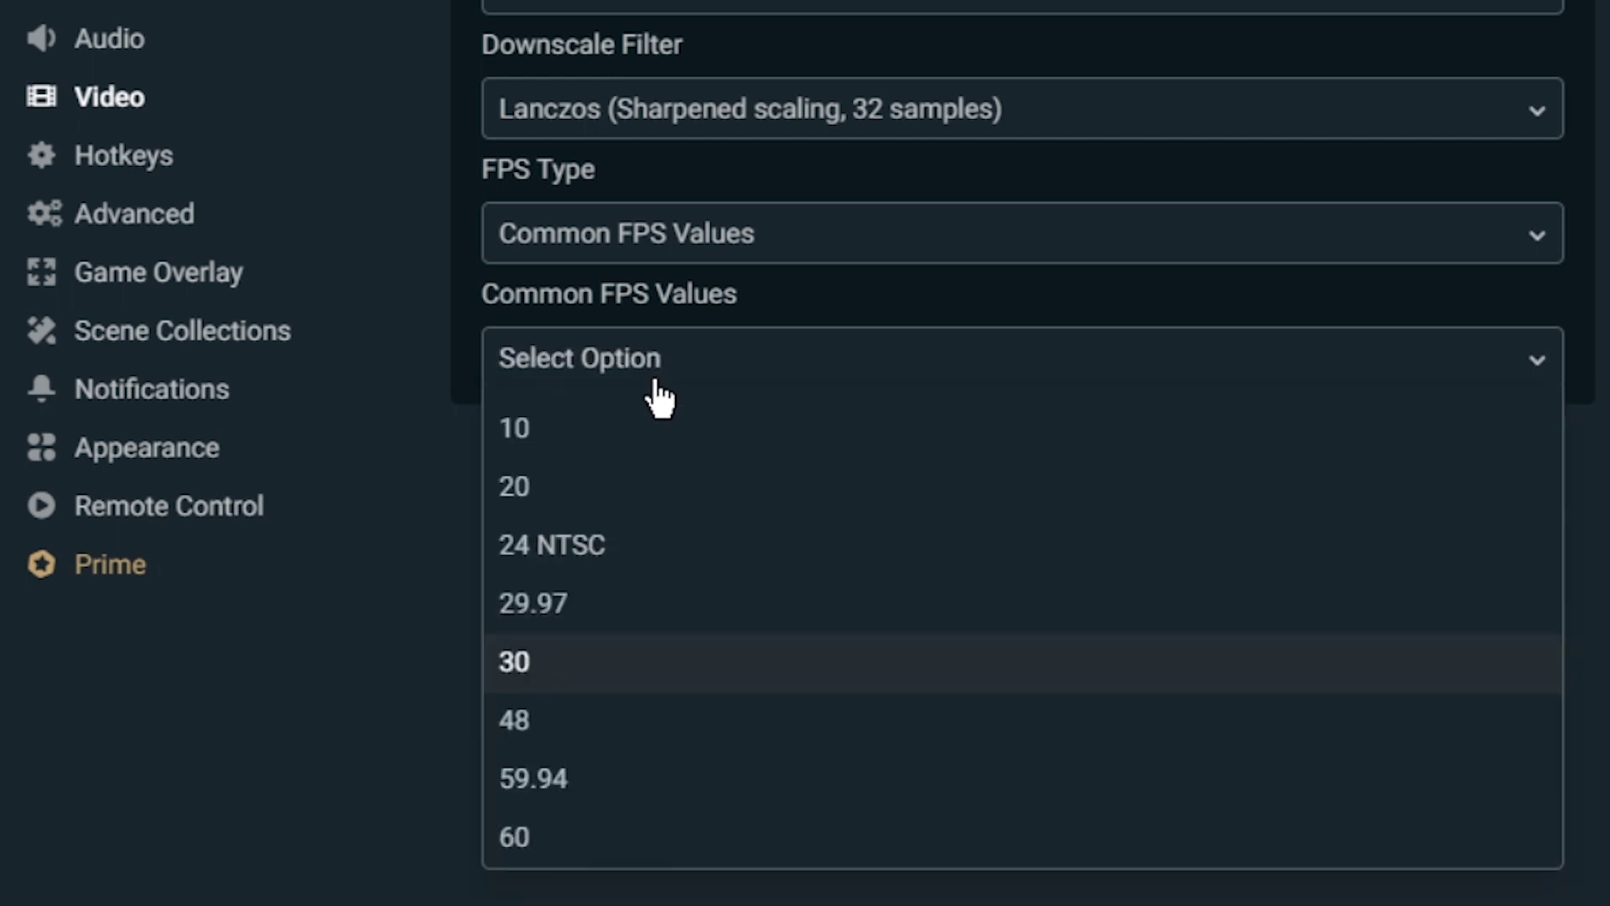
pyautogui.click(523, 839)
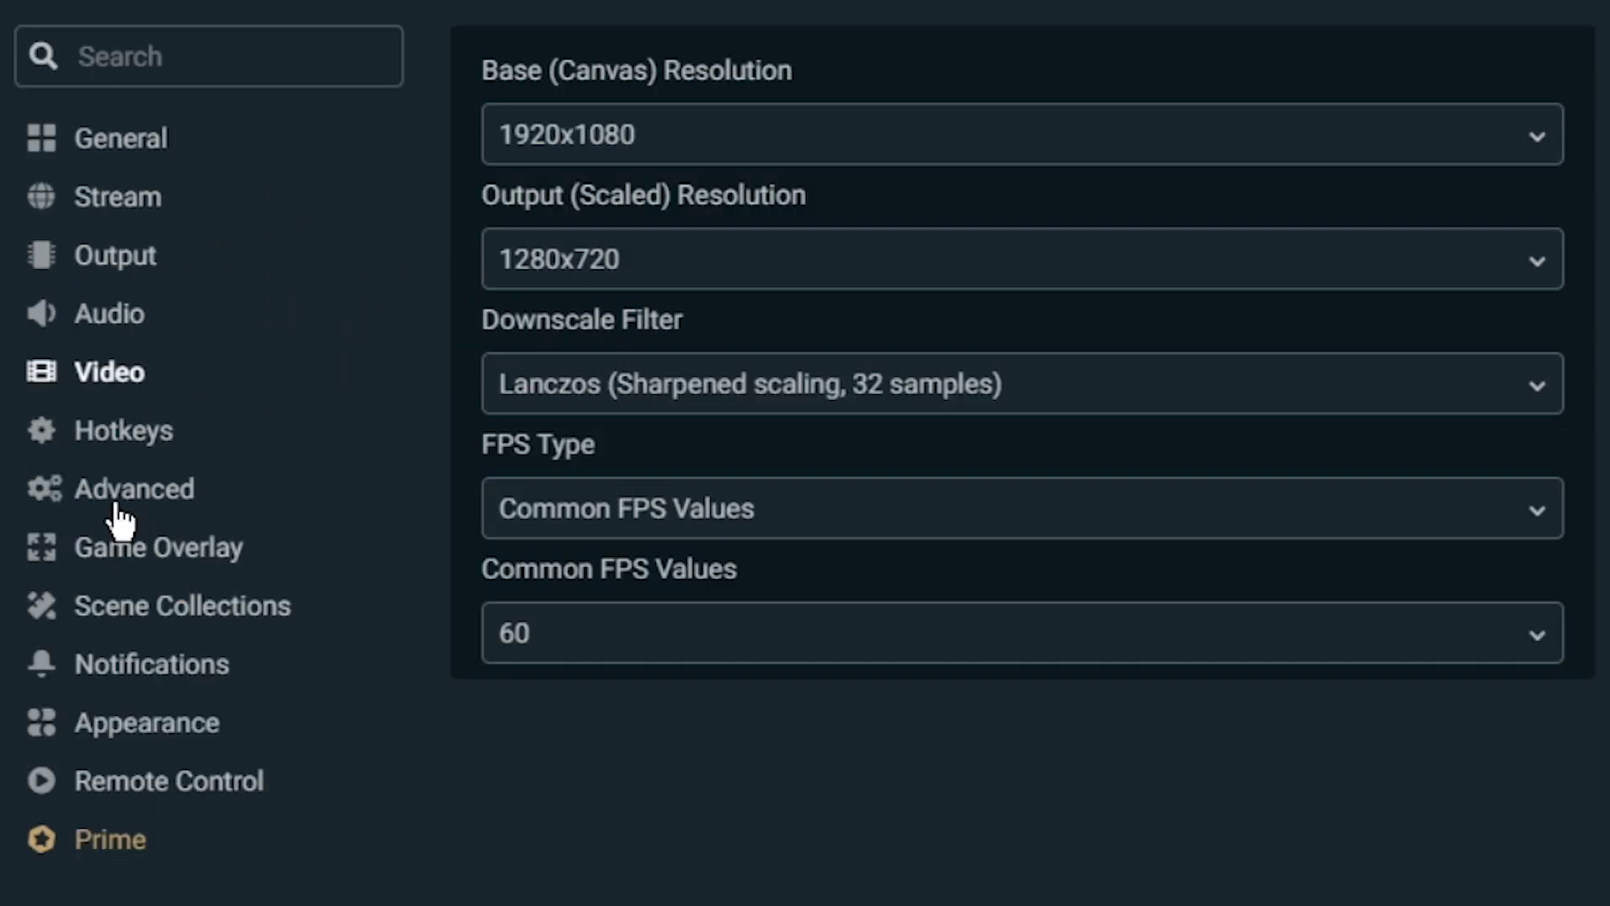
# In the advanced network settings, turn off dynamically changing the bitrate when dropping frames while streaming.
pyautogui.click(111, 230)
pyautogui.scroll(-8, 686, 640)
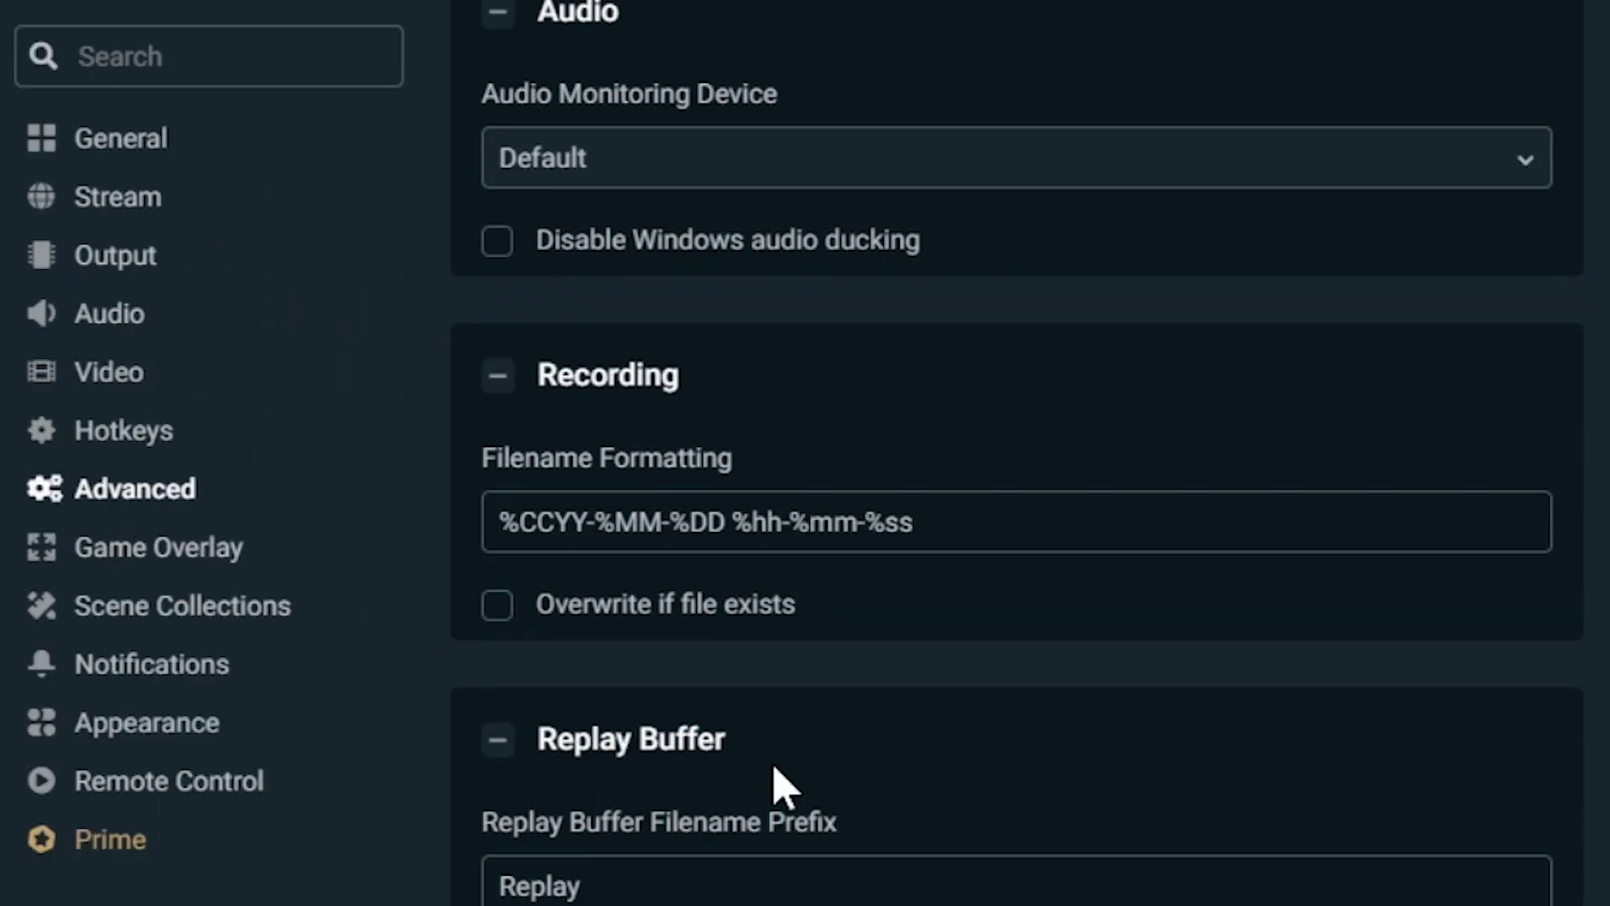
pyautogui.scroll(-5, 751, 632)
pyautogui.scroll(-10, 818, 646)
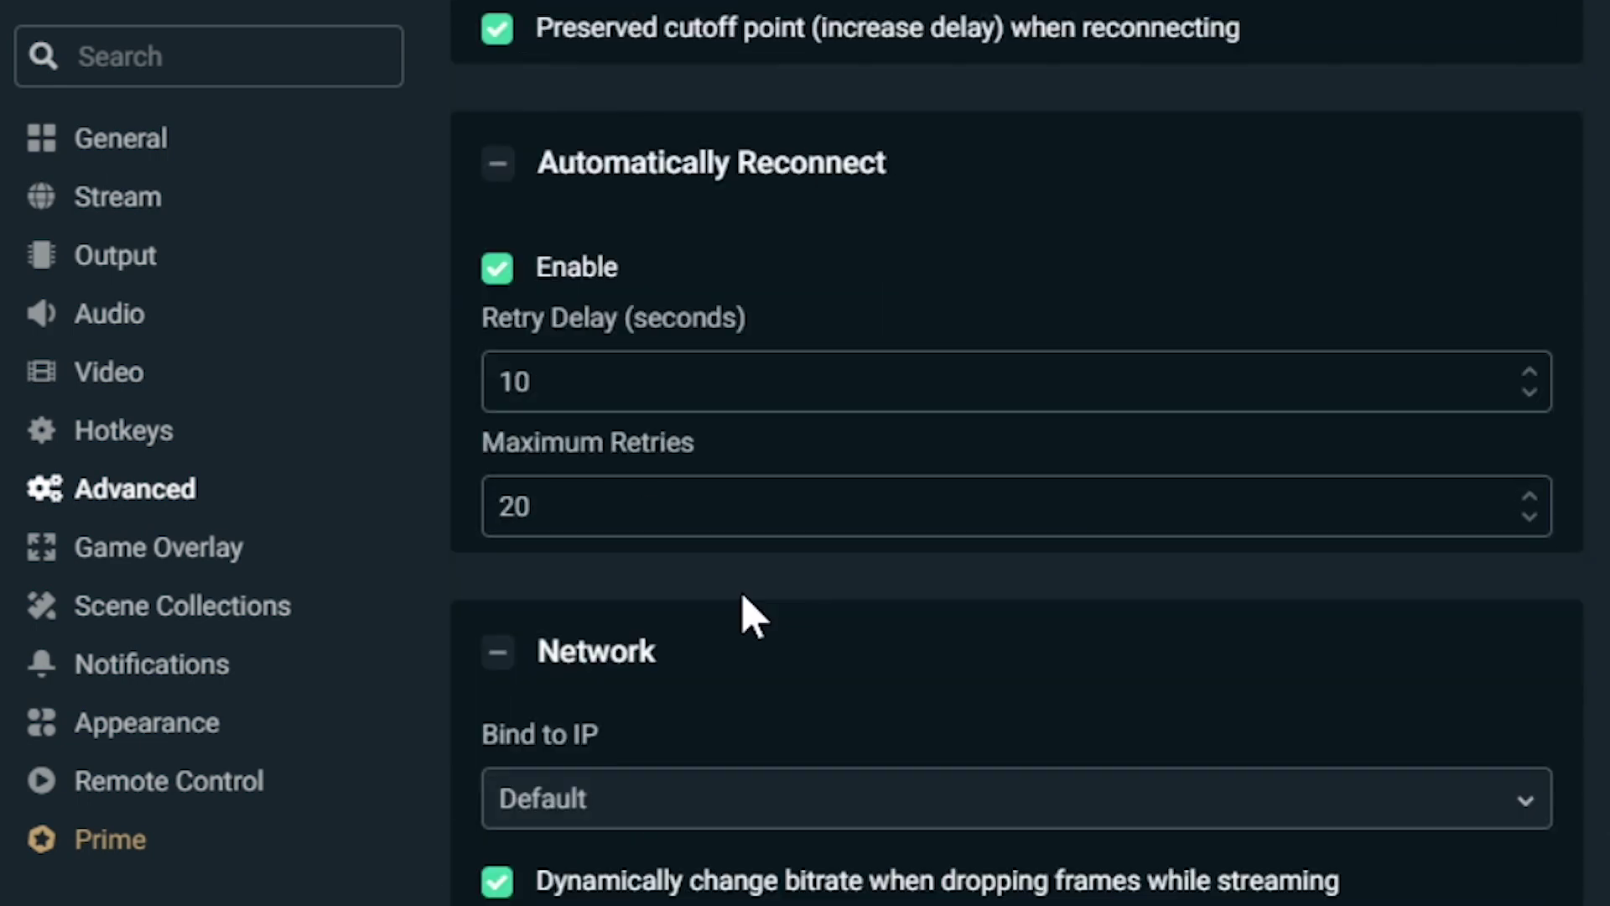
pyautogui.click(507, 726)
pyautogui.click(511, 735)
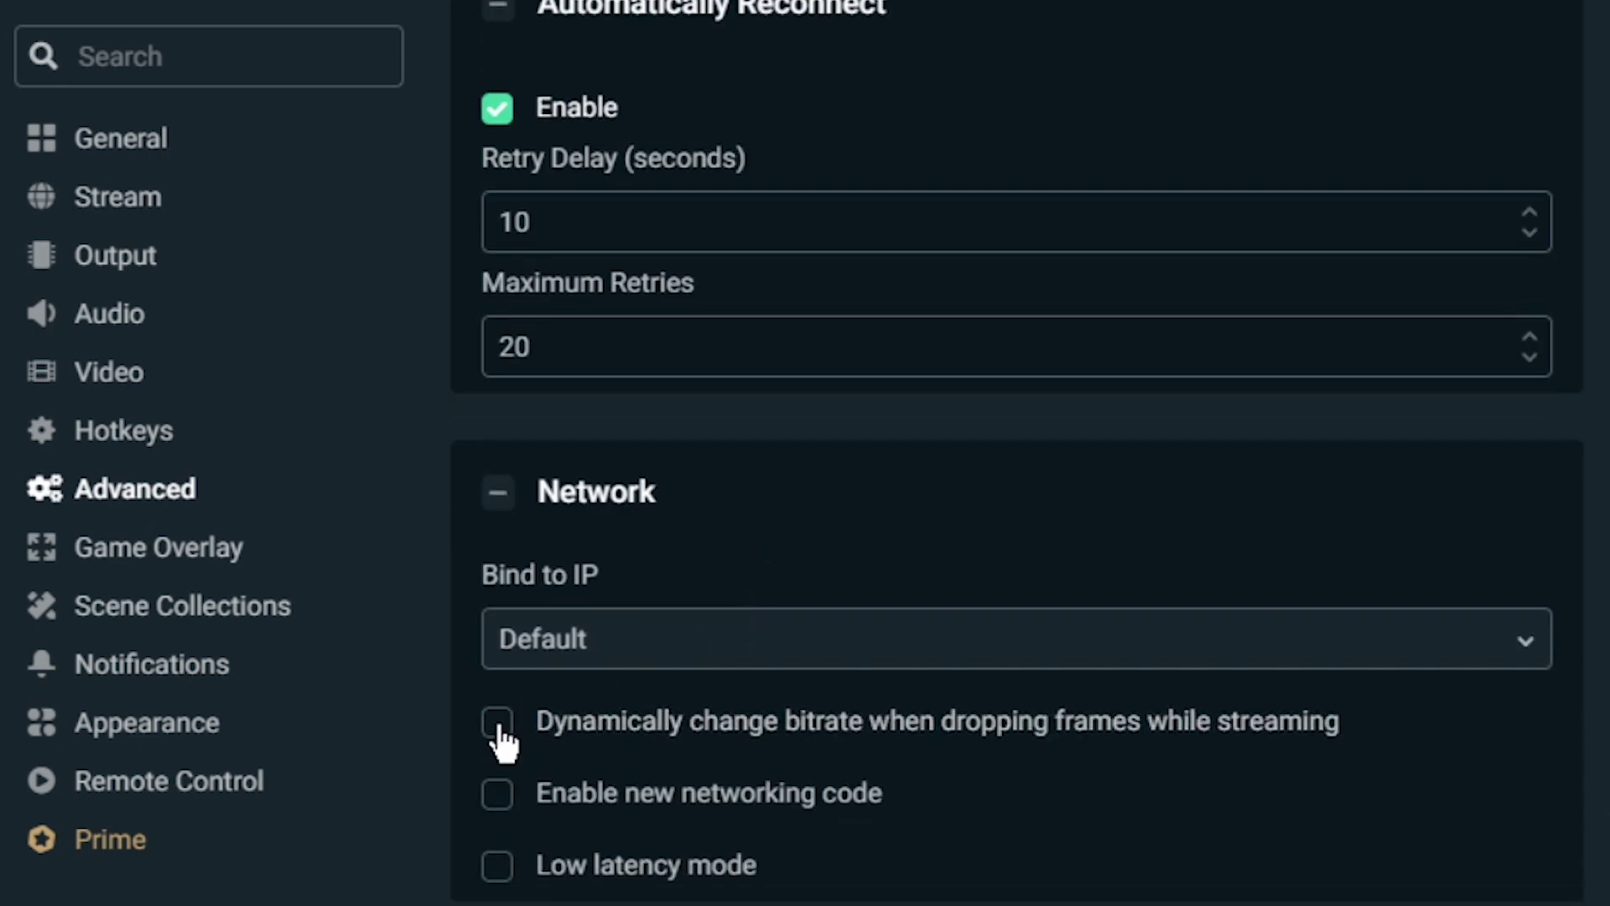
pyautogui.click(508, 747)
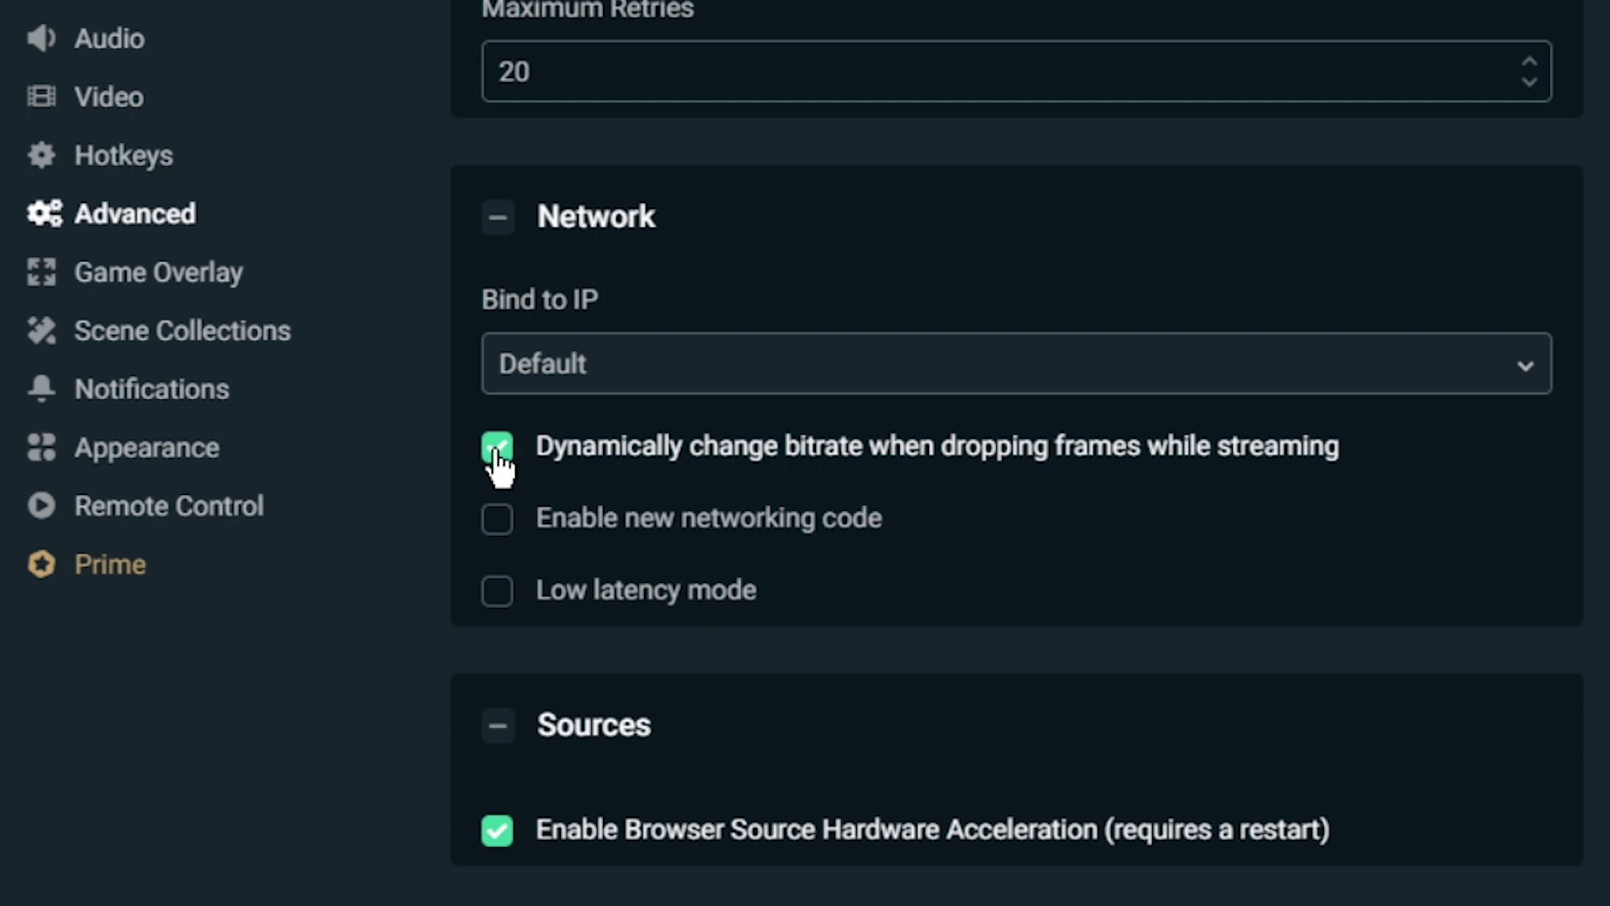
pyautogui.click(495, 452)
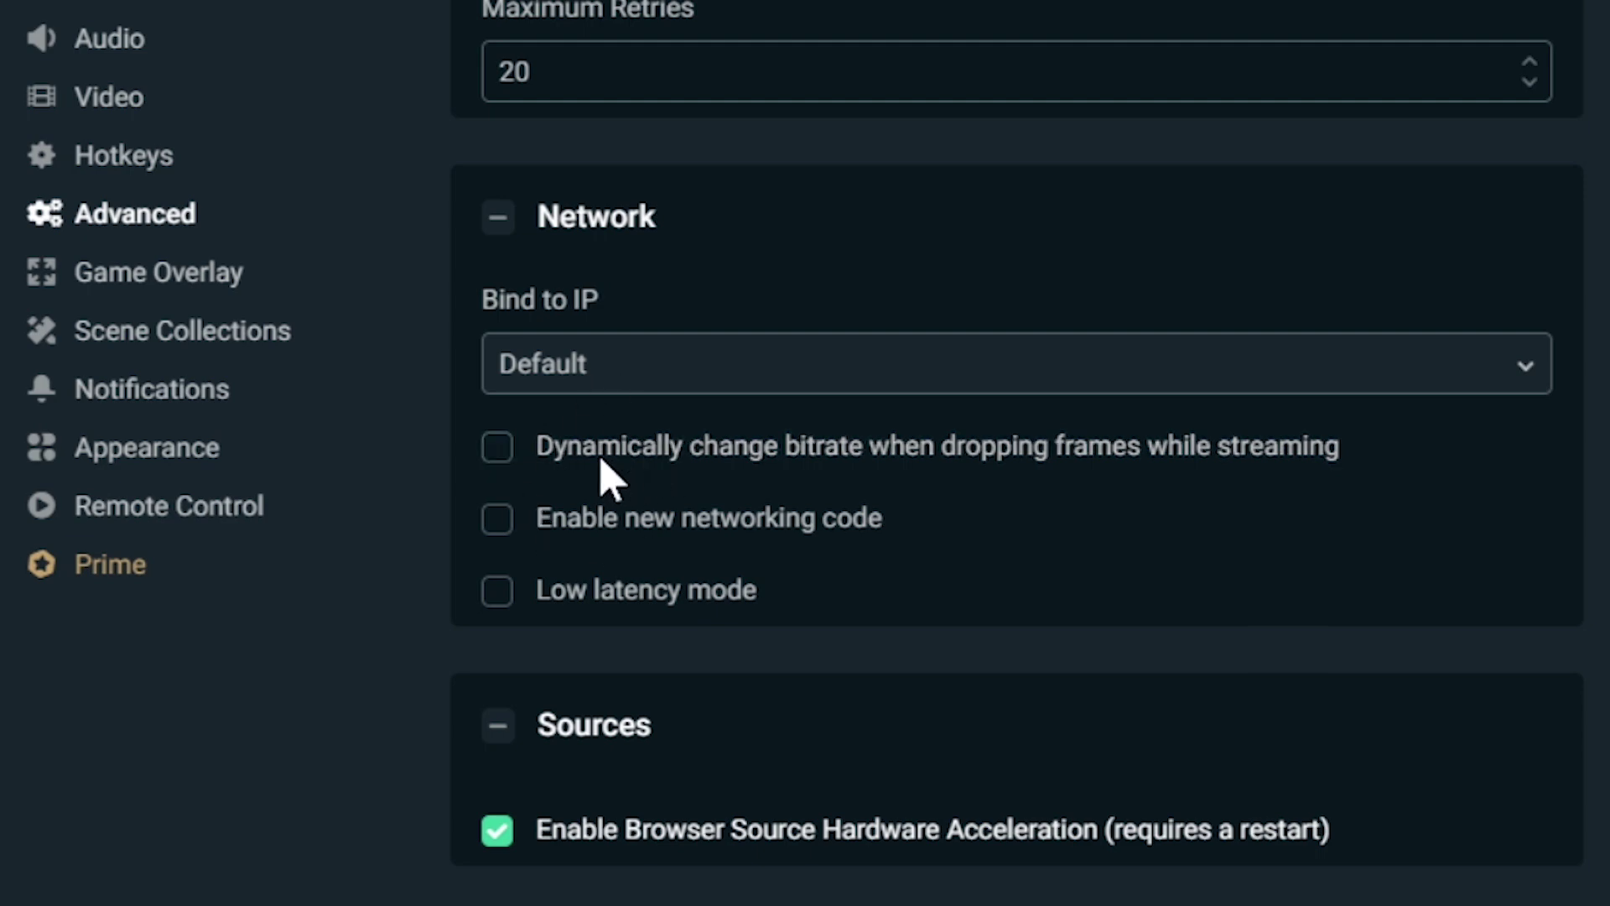